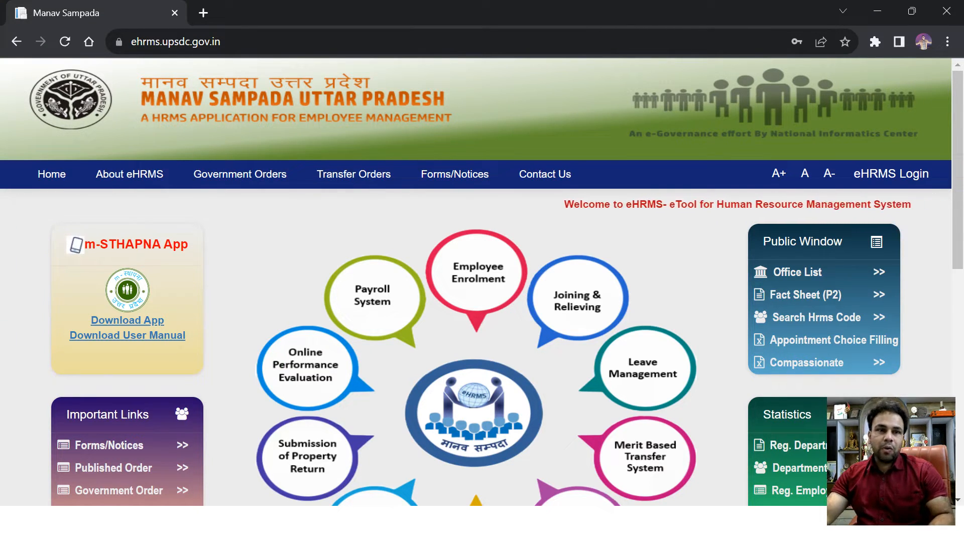
Open the eHRMS login form and fill in the saved user ID and account password
left_click(245, 32)
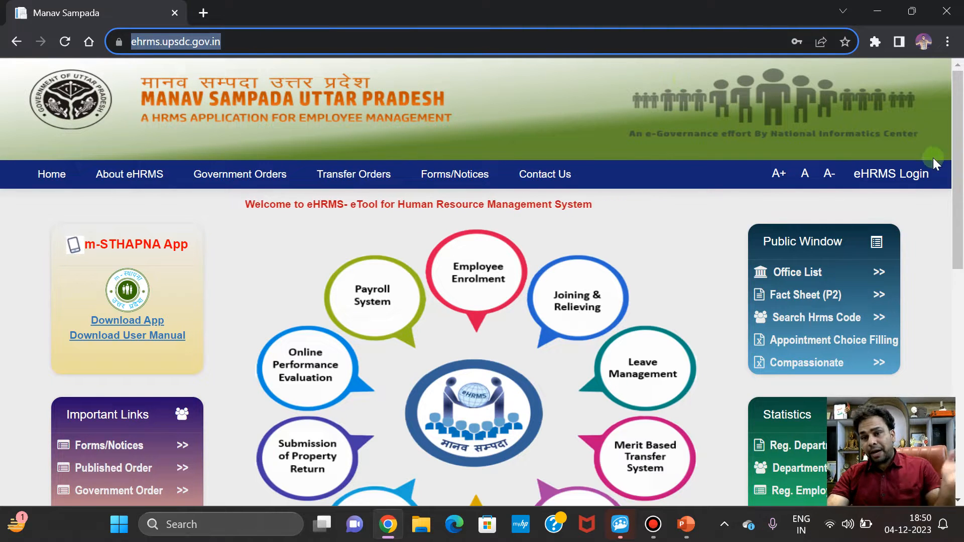
left_click(919, 176)
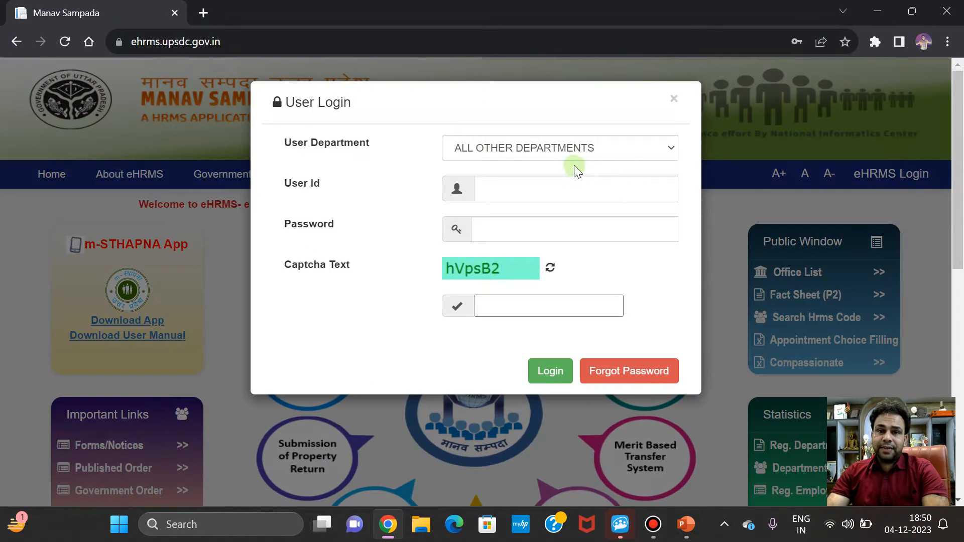
left_click(606, 184)
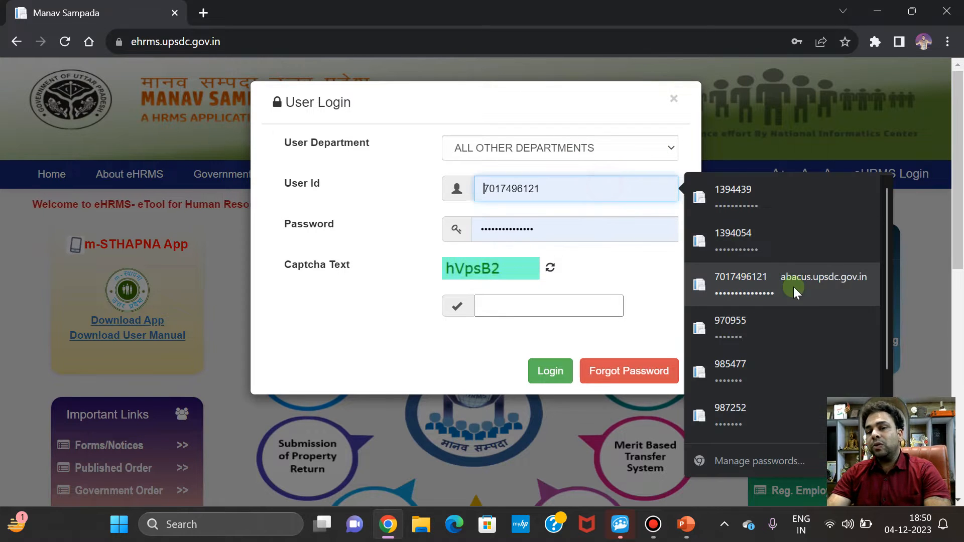
left_click(765, 204)
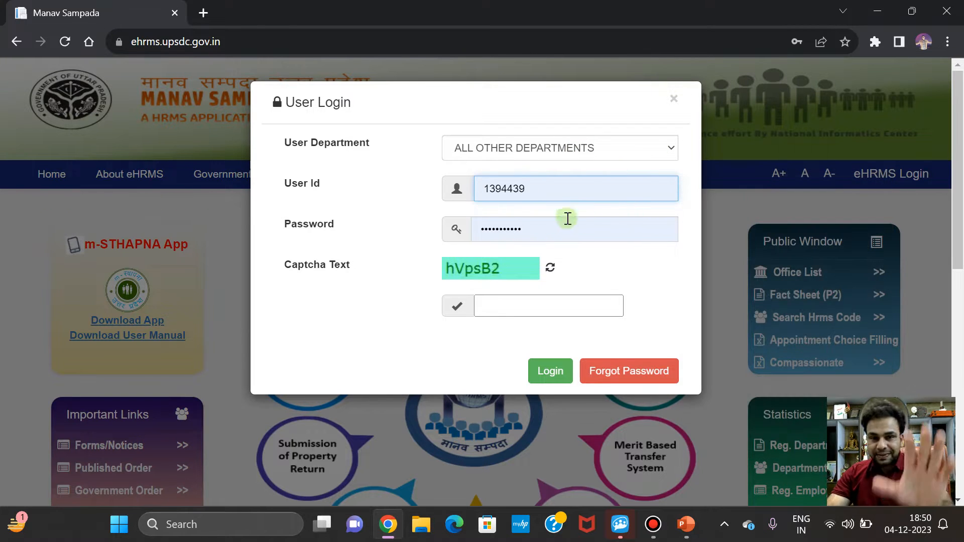
left_click_drag(525, 229, 488, 230)
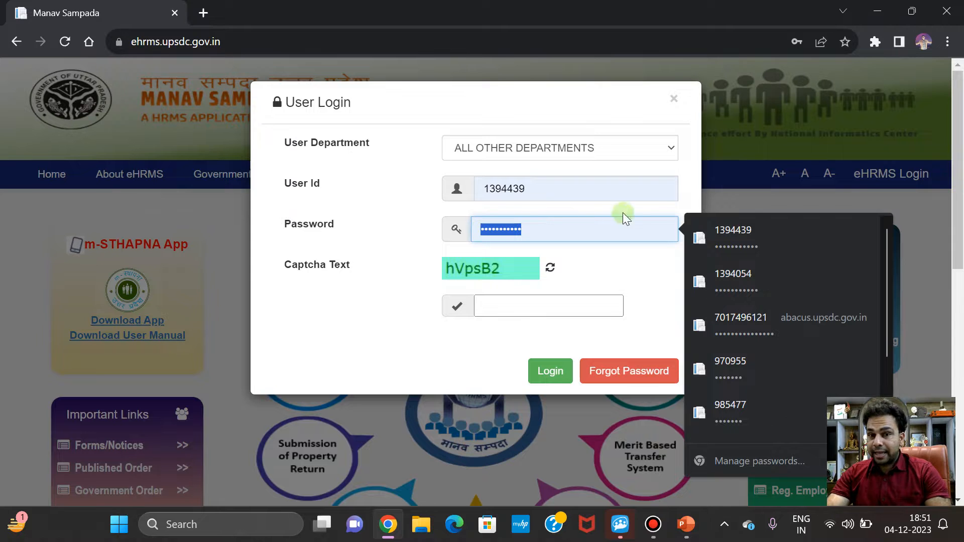
left_click(690, 201)
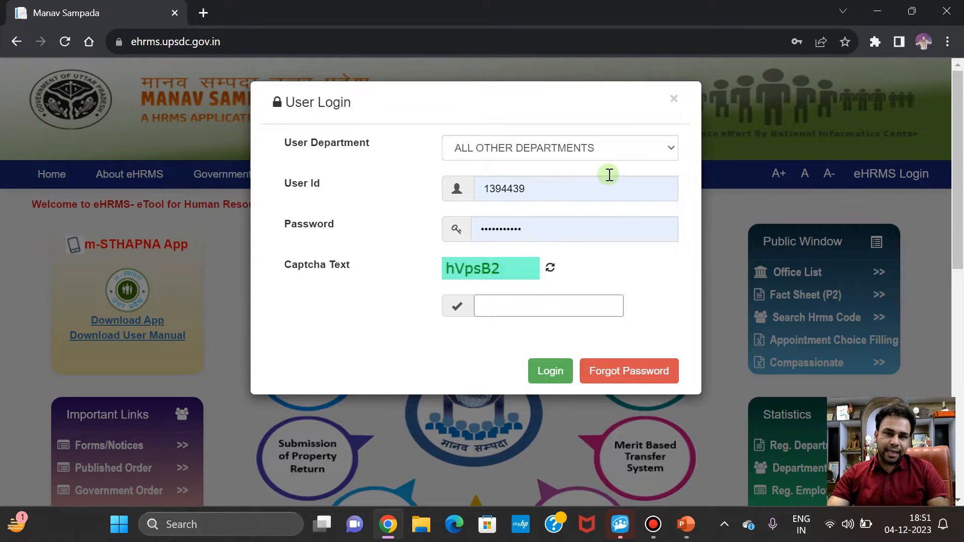
Choose ALL OTHER DEPARTMENTS as the user department in the login form
left_click(627, 151)
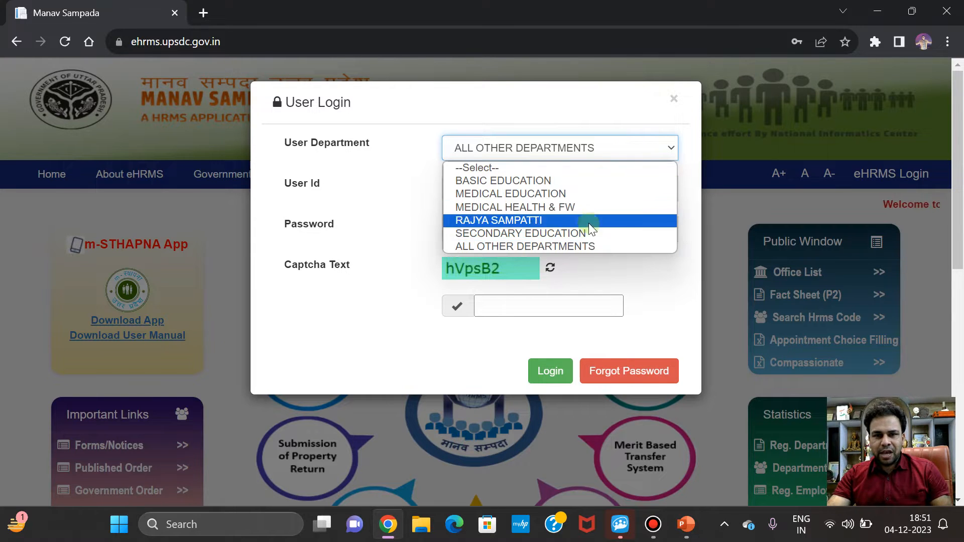
left_click(589, 245)
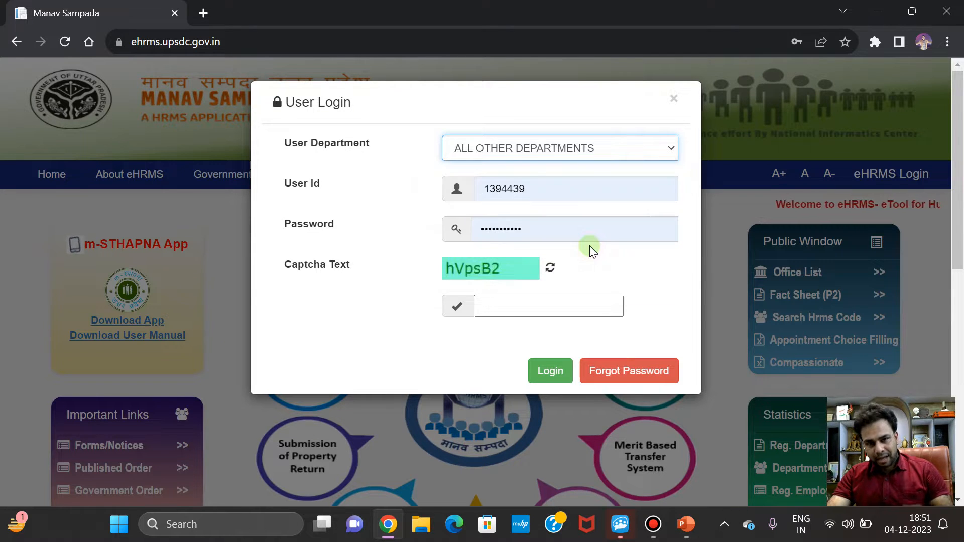
left_click(622, 149)
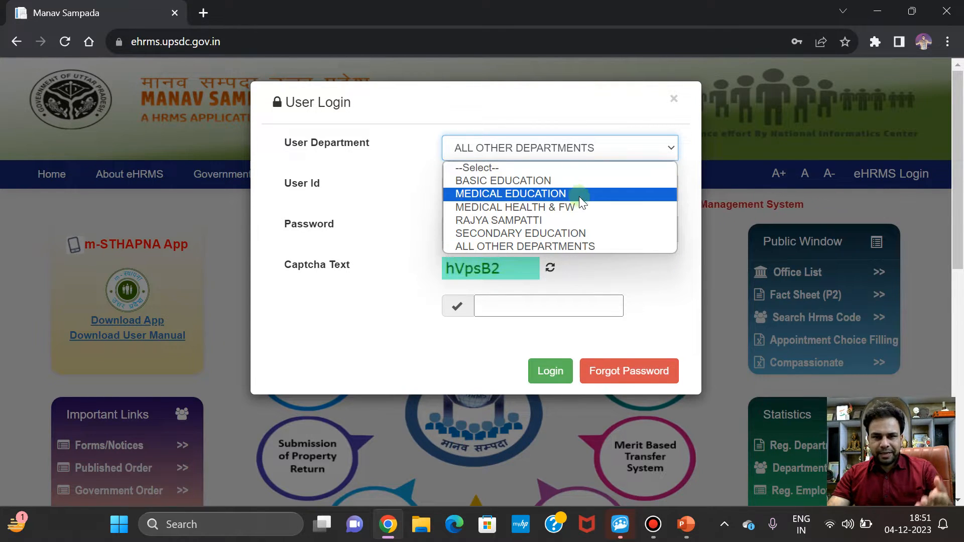
left_click(591, 247)
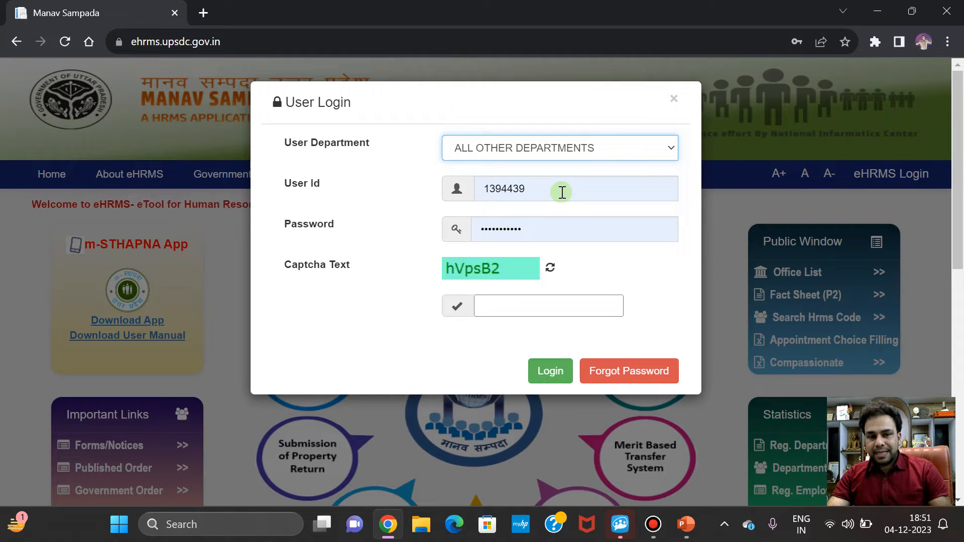
Enter the displayed captcha text and try to log in
left_click(527, 309)
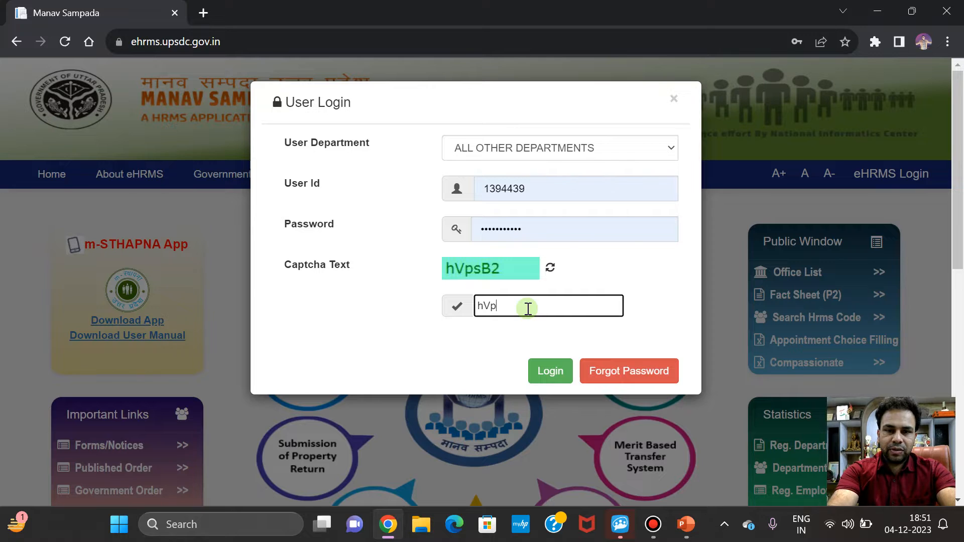
type("hVpsB2")
left_click(549, 374)
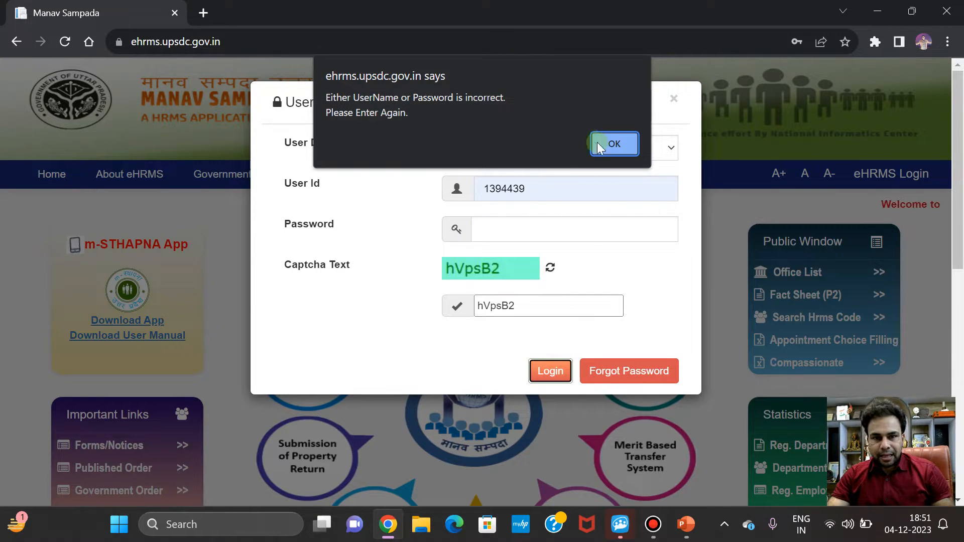
left_click(609, 144)
Fill in the saved user ID and password again and log in with the new captcha text
left_click(558, 191)
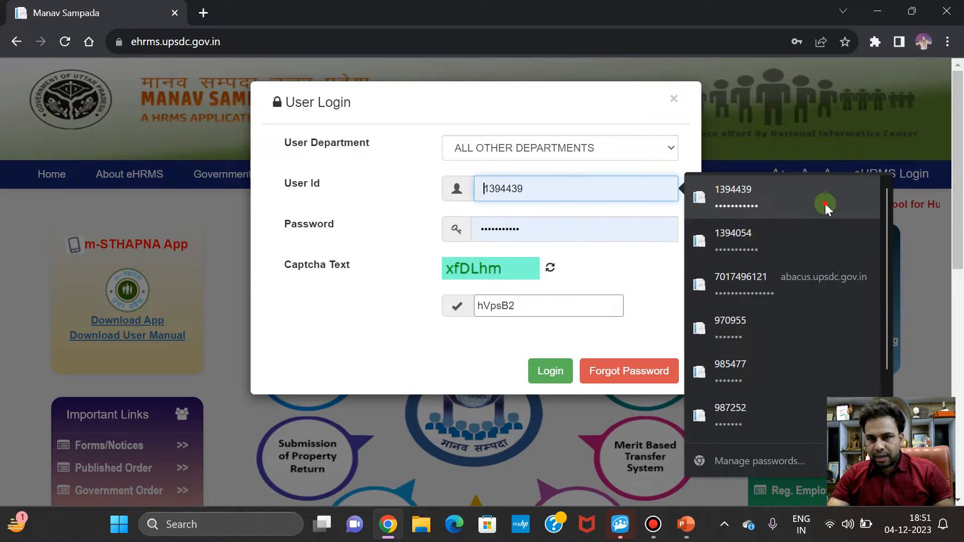
left_click(824, 204)
left_click_drag(538, 304, 472, 311)
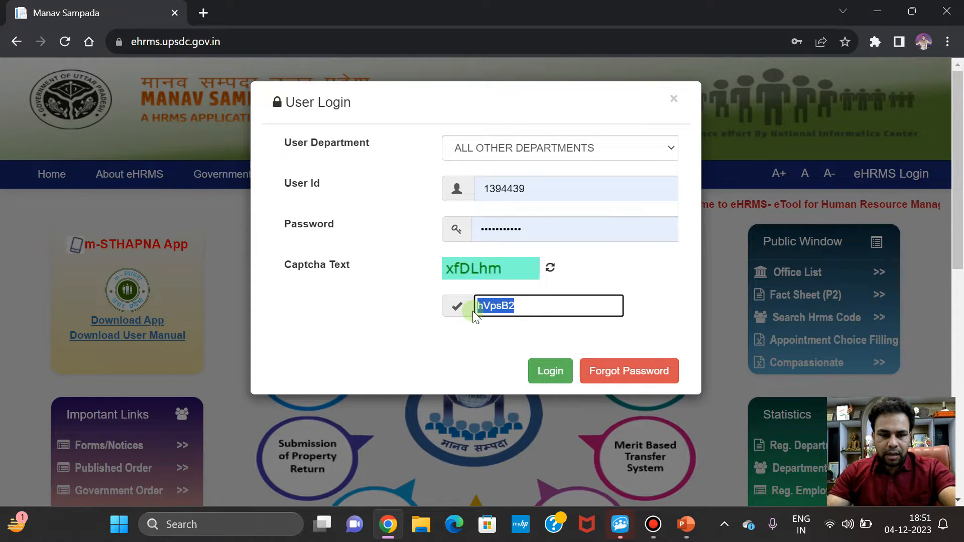
type("xf")
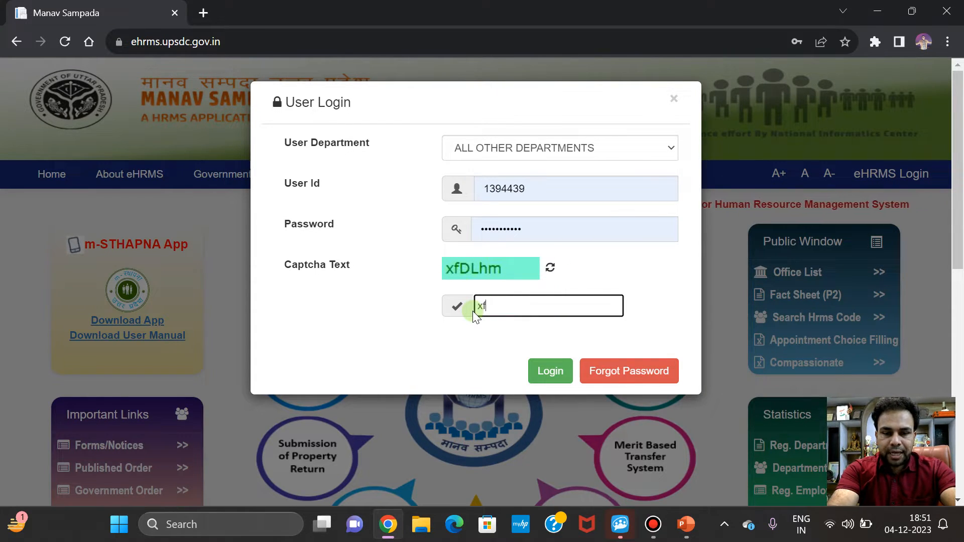
type("DLhm")
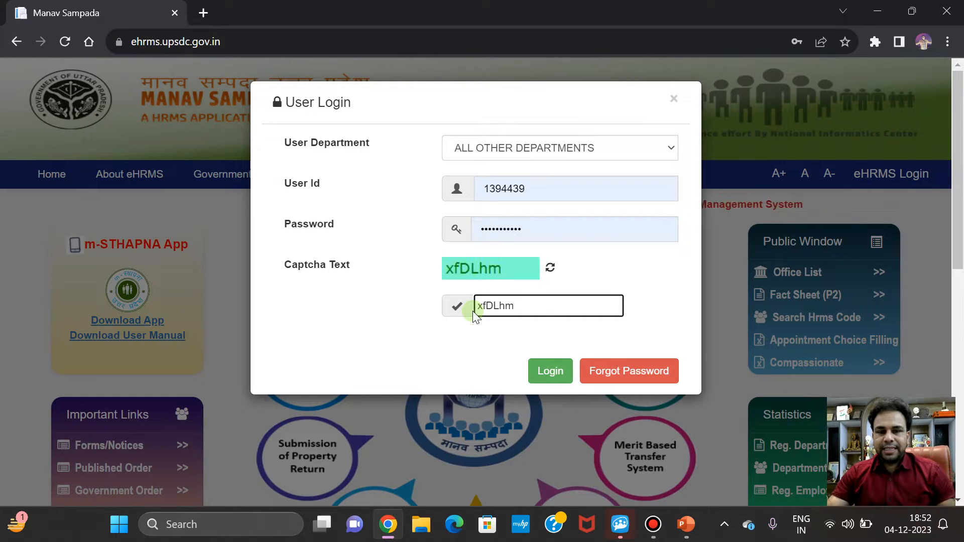
left_click(560, 384)
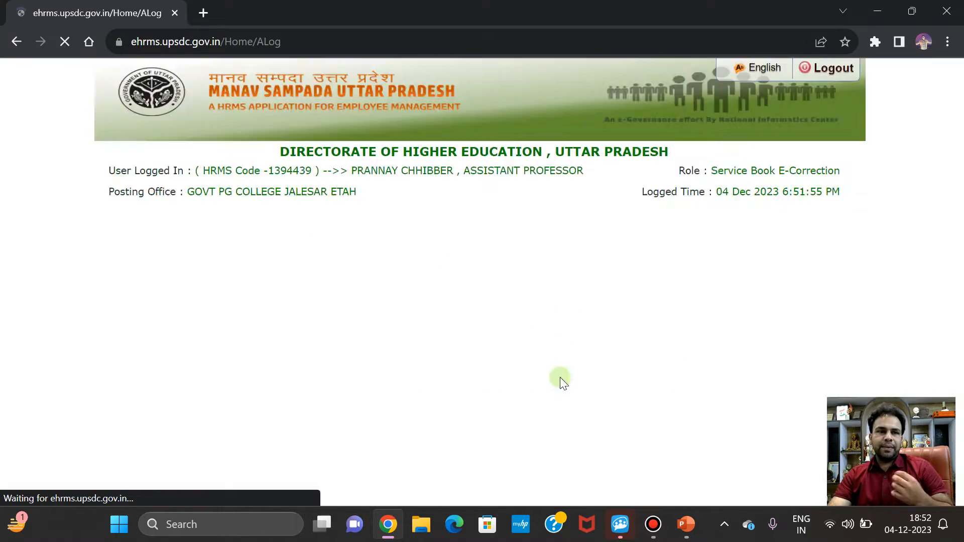
Examine the employee information, establishment and administrator details on the account's home page
scroll(618, 331, "down", 1)
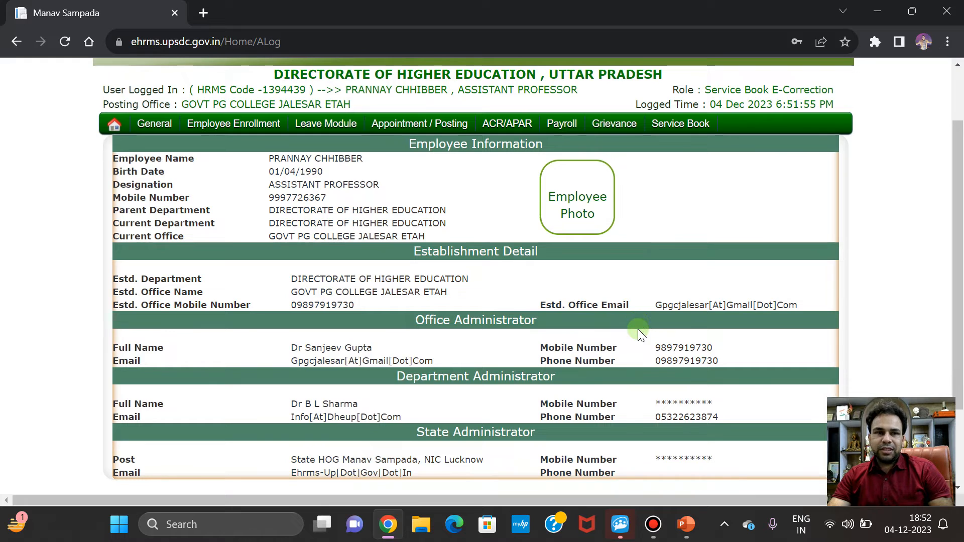
left_click_drag(963, 230, 963, 241)
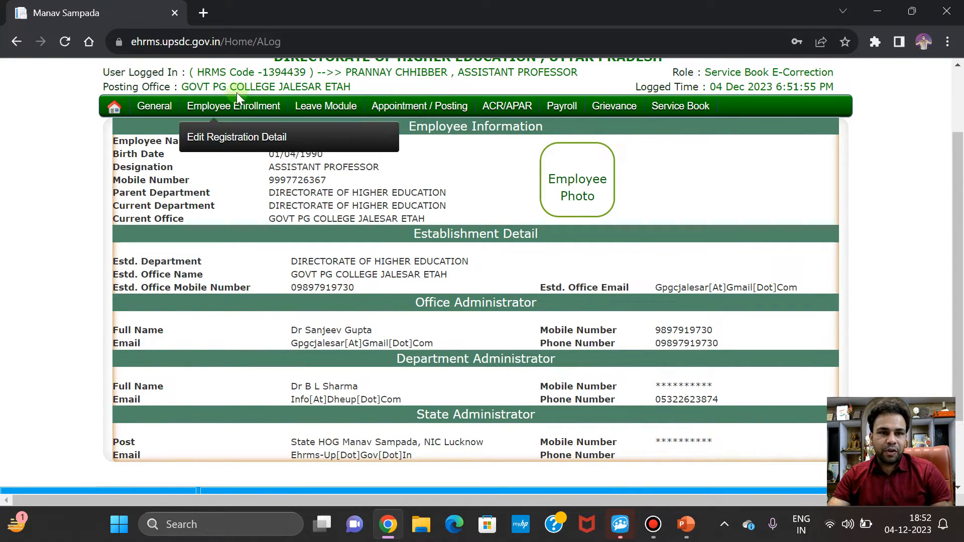
left_click_drag(210, 76, 262, 75)
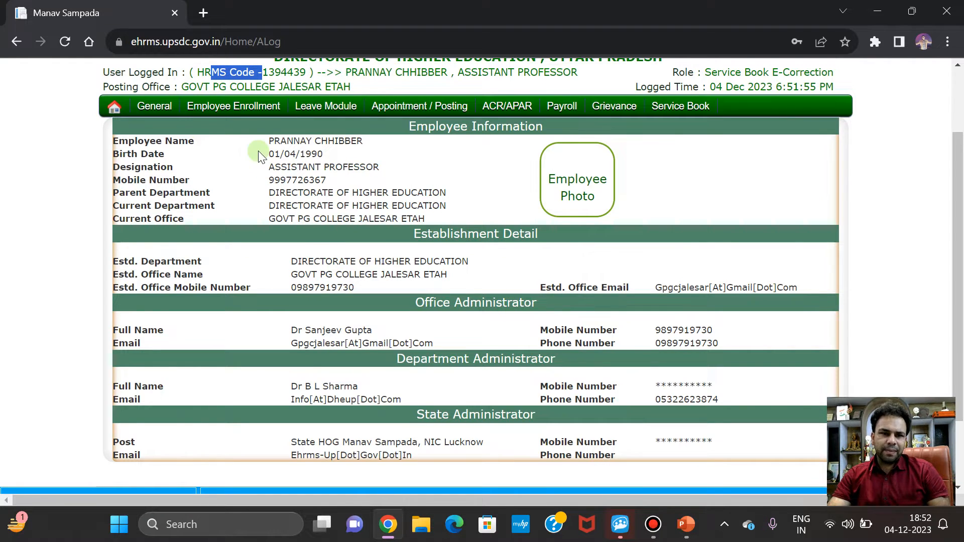
left_click_drag(261, 153, 681, 398)
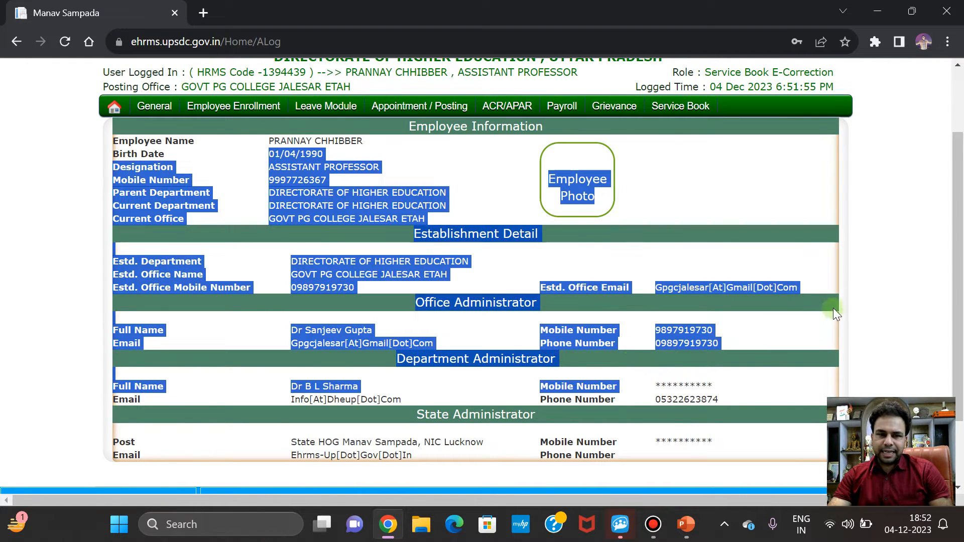
left_click(854, 307)
scroll(452, 405, "up", 1)
scroll(452, 405, "up", 1)
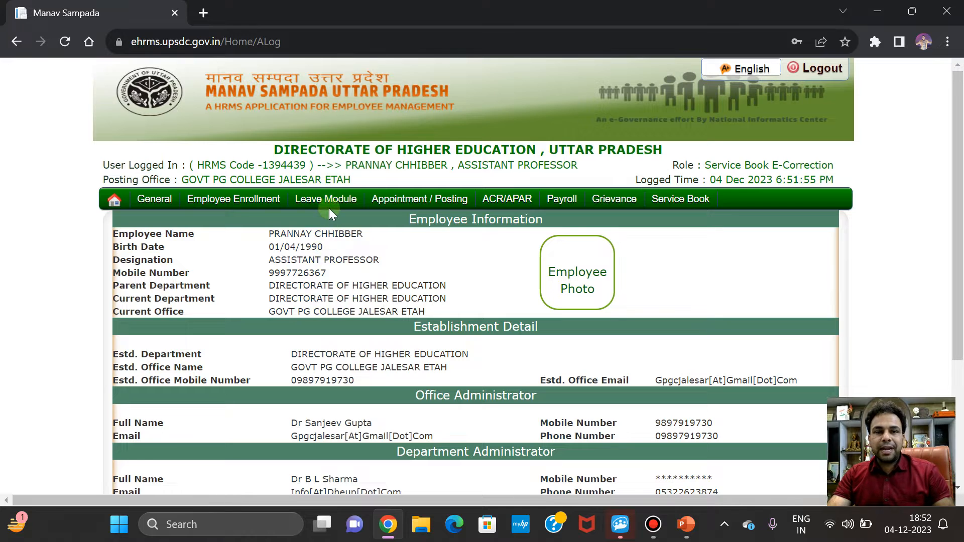
Open the Apply Leave form for the employee's own leave and review its reporting officer entry
mouse_move(330, 205)
mouse_move(321, 221)
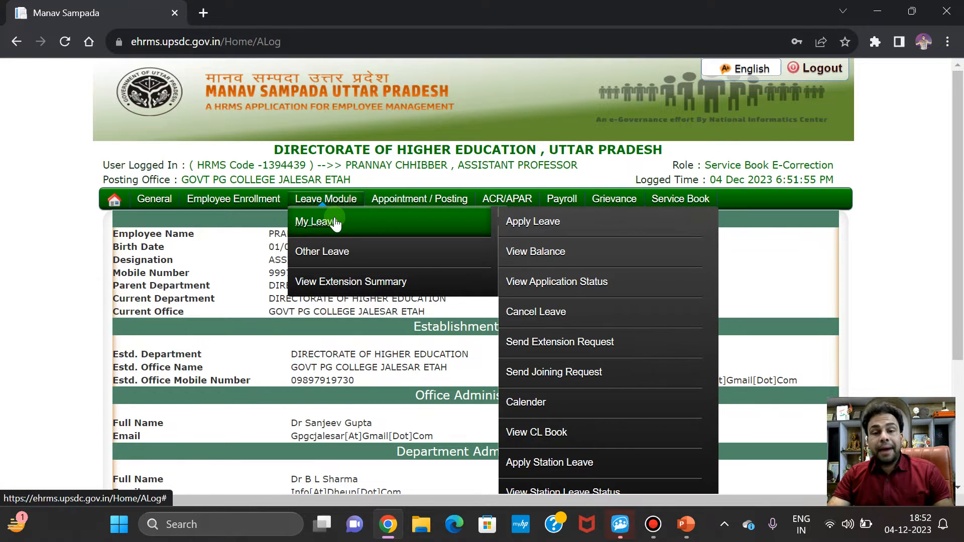
left_click(530, 231)
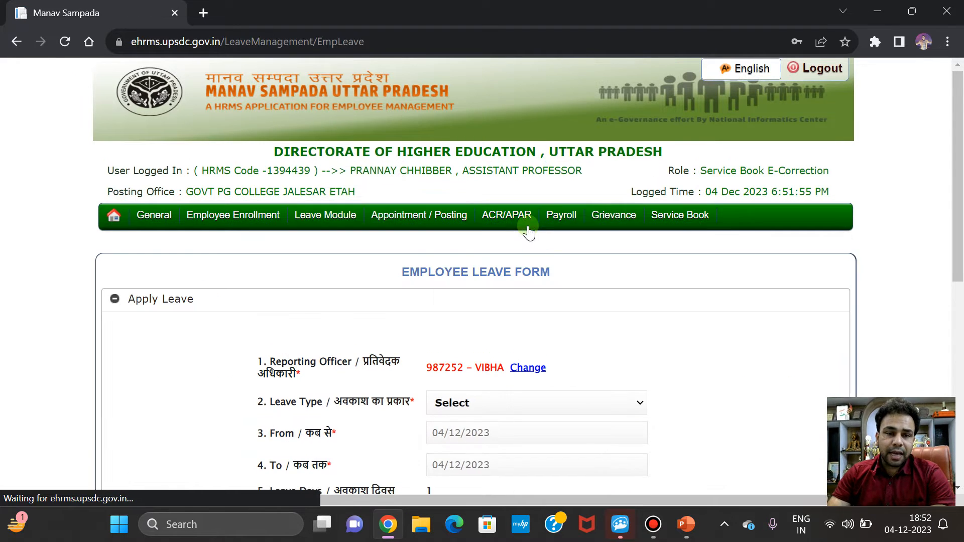
scroll(700, 318, "down", 3)
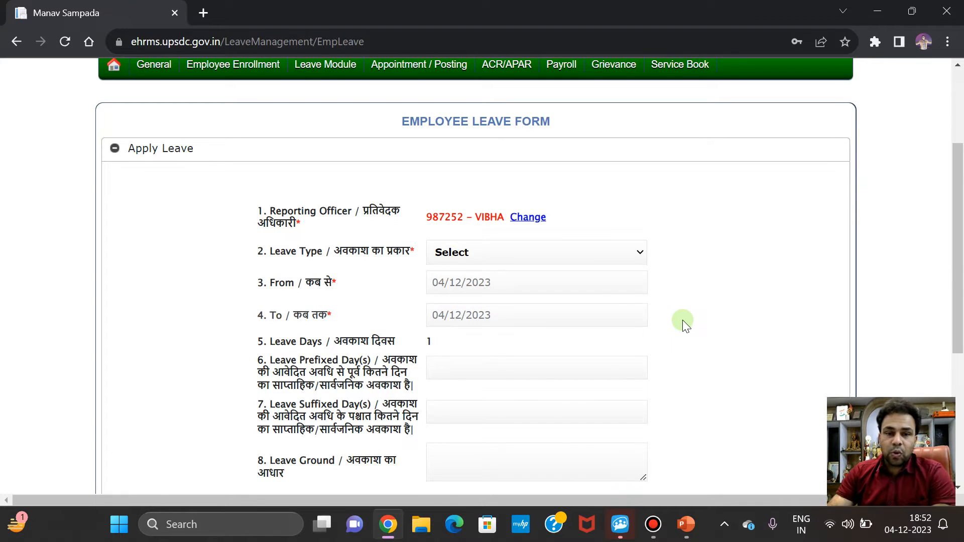
left_click_drag(365, 210, 430, 221)
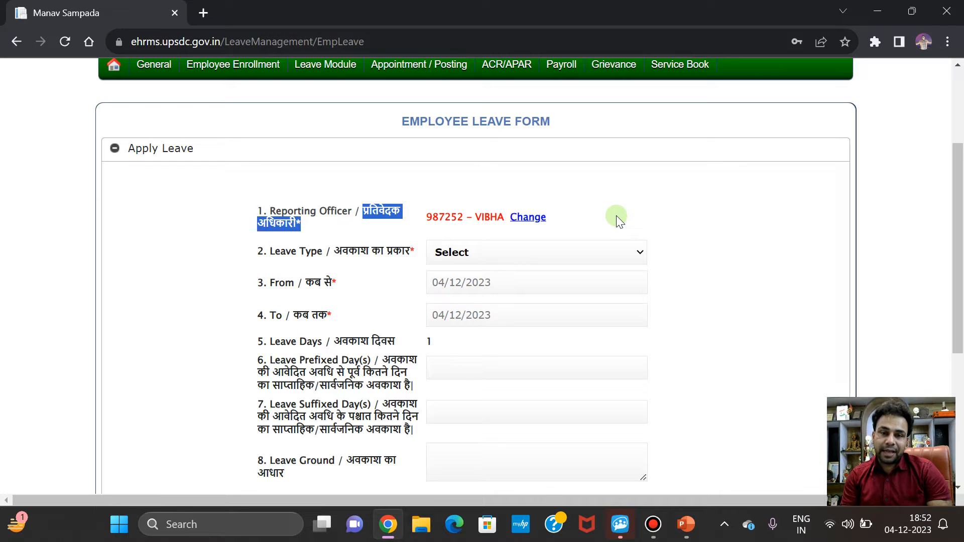
left_click_drag(615, 216, 396, 221)
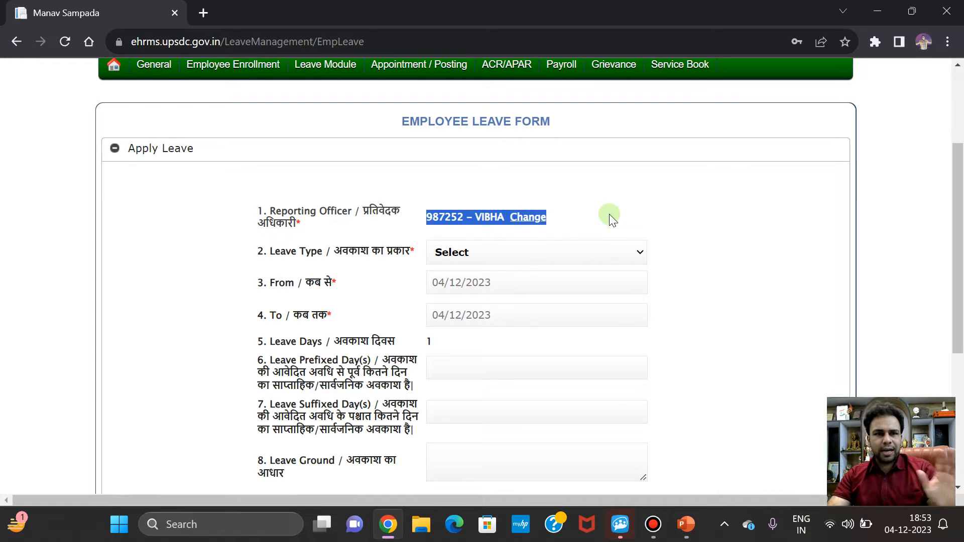
left_click(643, 196)
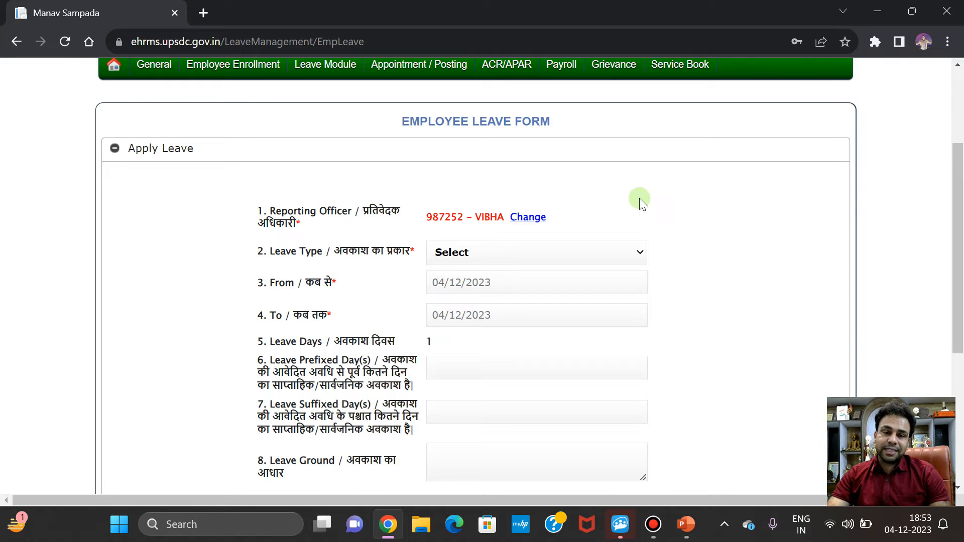
Start changing the leave form's reporting officer and expand the Add A Reporting Officer section
left_click(532, 222)
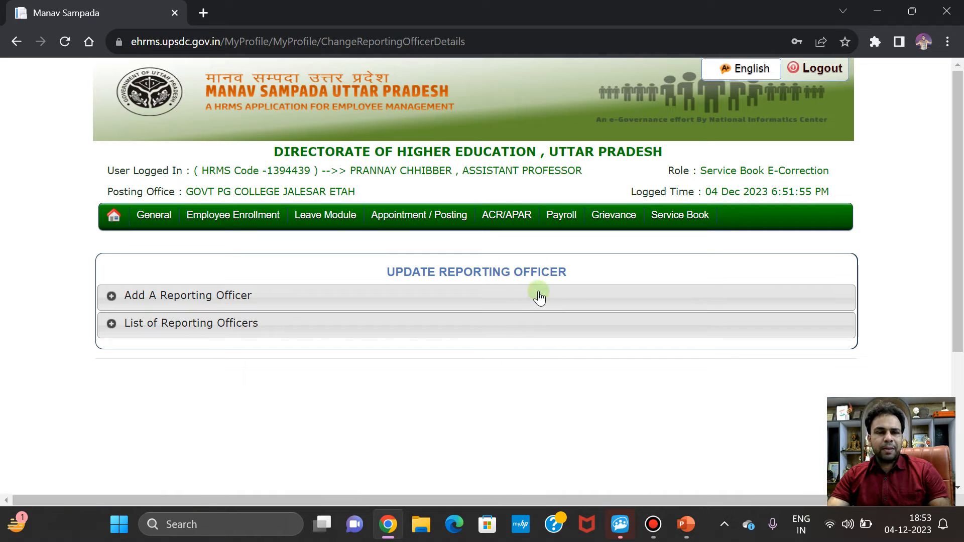
left_click(274, 302)
scroll(645, 284, "down", 2)
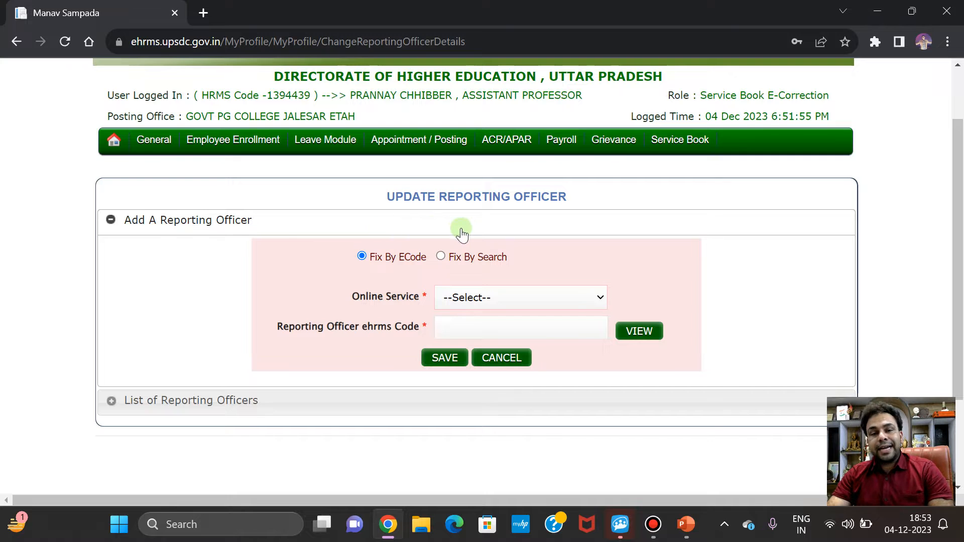
Switch the reporting officer form to Fix By Search and set the online service to Leave
left_click(502, 291)
left_click(502, 292)
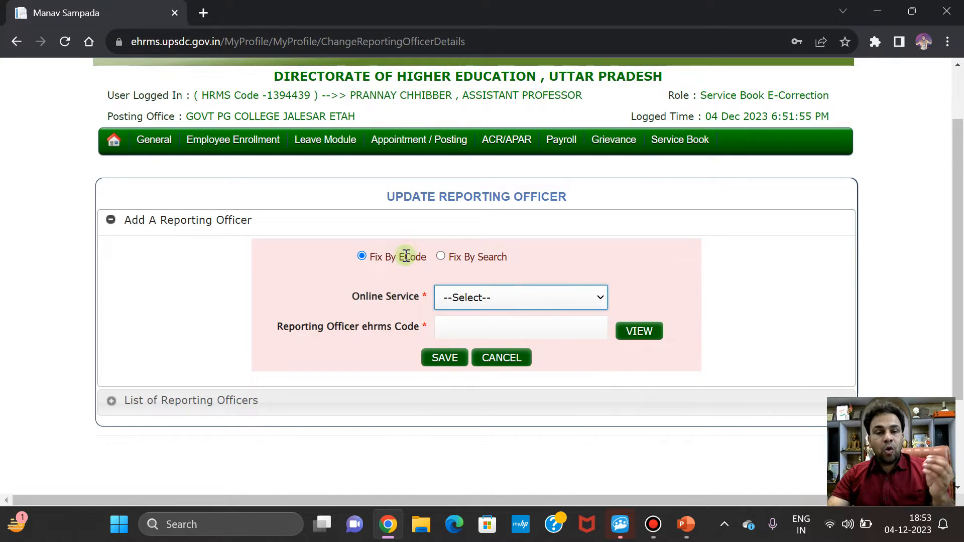
left_click(441, 257)
scroll(650, 267, "down", 3)
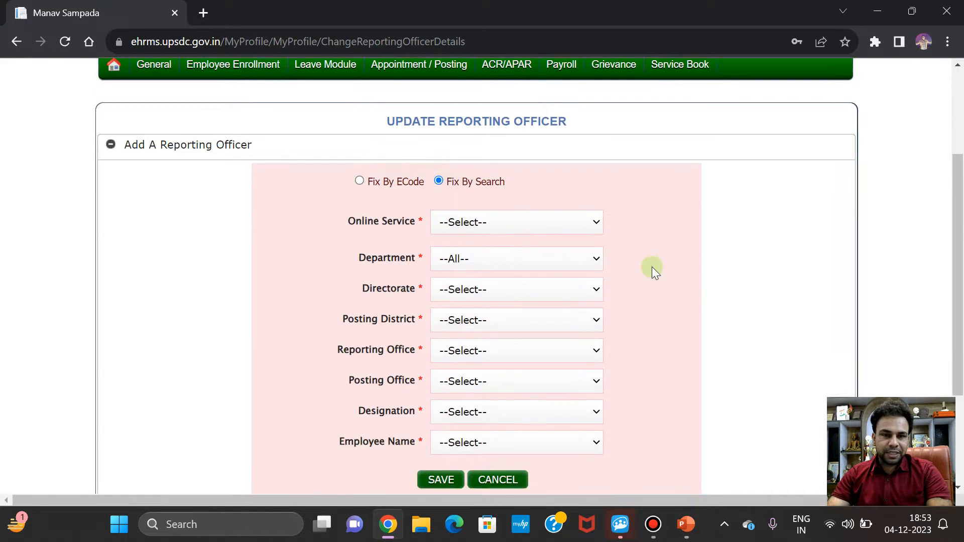
left_click(495, 148)
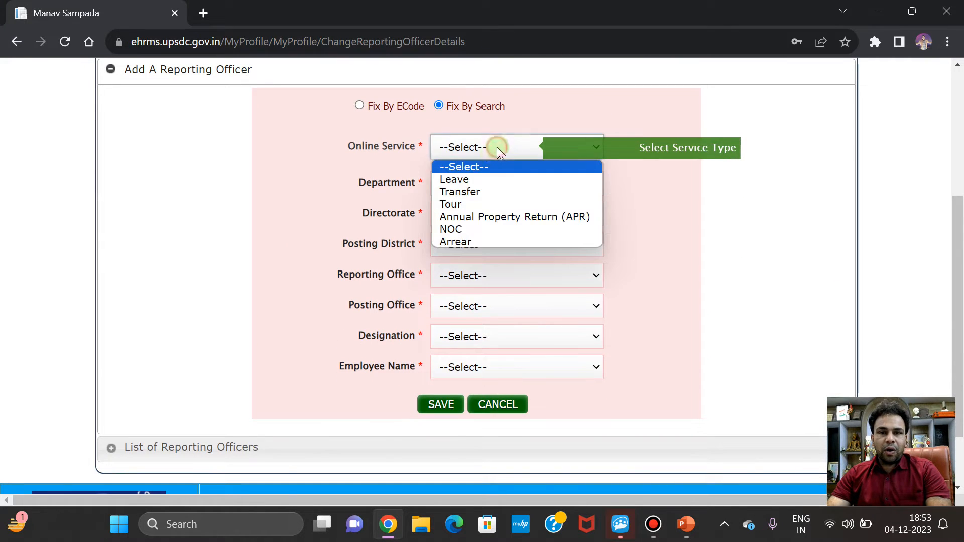
left_click(486, 179)
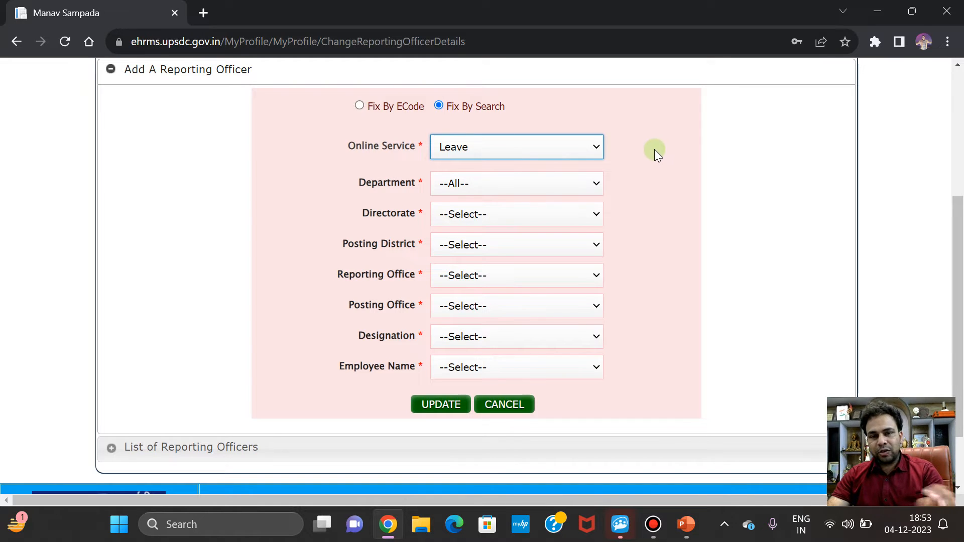
Set the new reporting officer's department to HIGHER EDUCATION
left_click(485, 214)
left_click(499, 186)
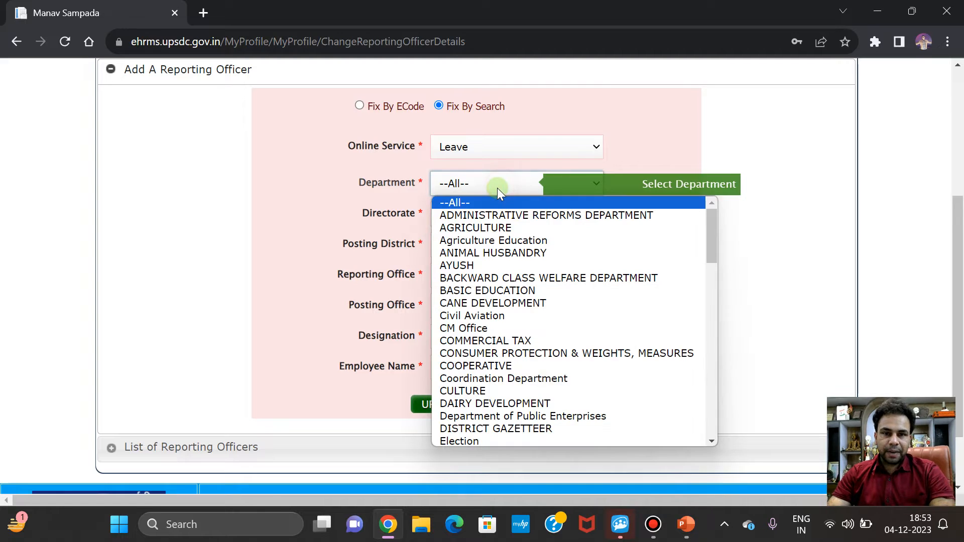
key("d")
key("e")
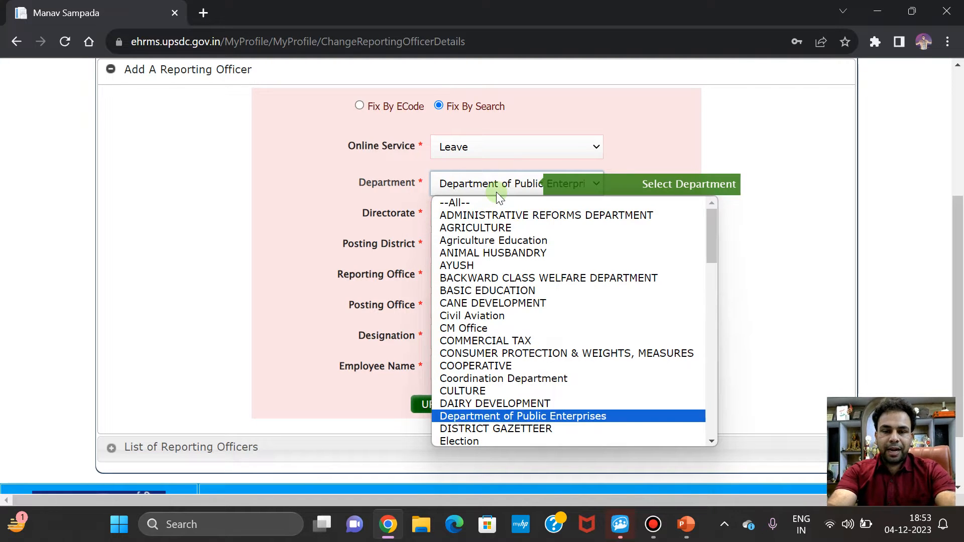
key("Down")
key("Down")
key("Down")
key("Down")
key("Down")
key("Down")
key("Down")
key("Down")
key("Down")
key("Down")
key("Down")
key("Down")
key("Down")
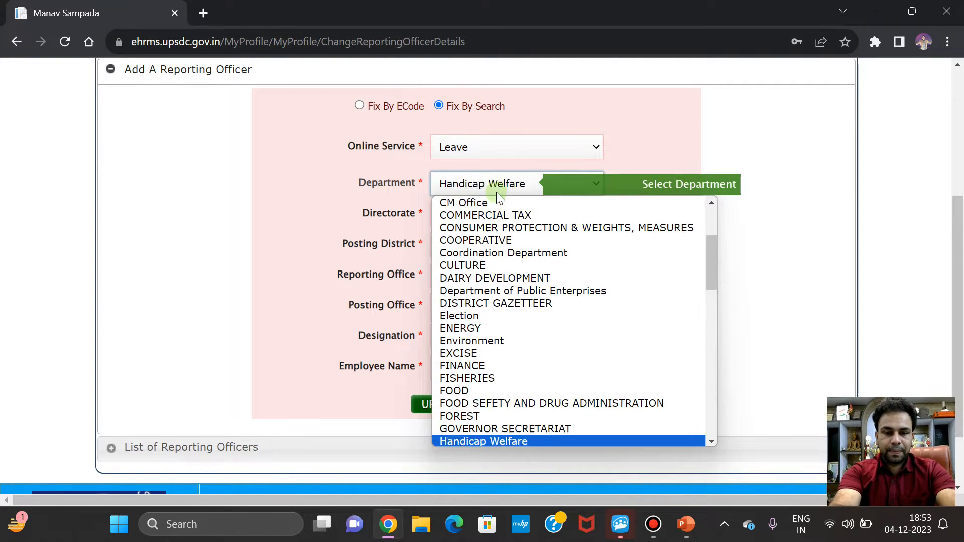
key("Down")
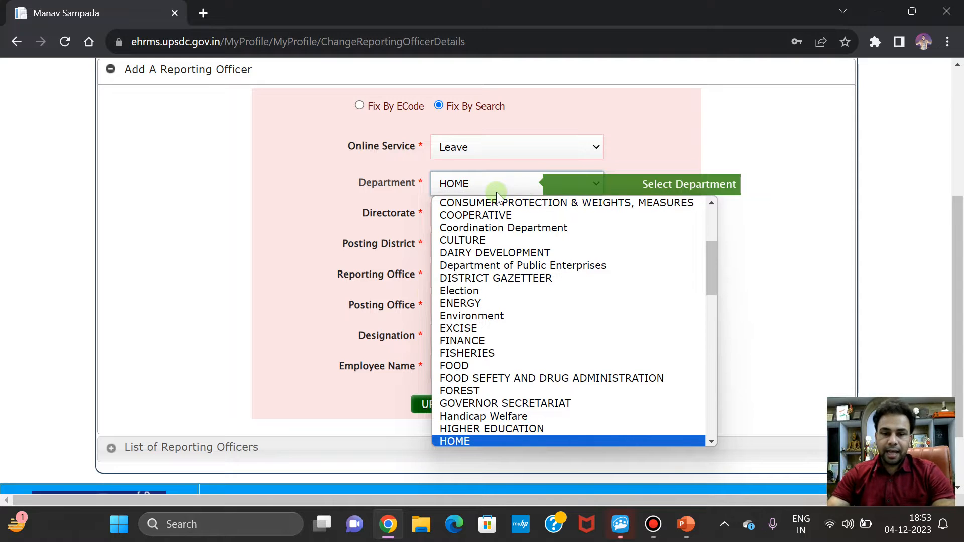
left_click(527, 429)
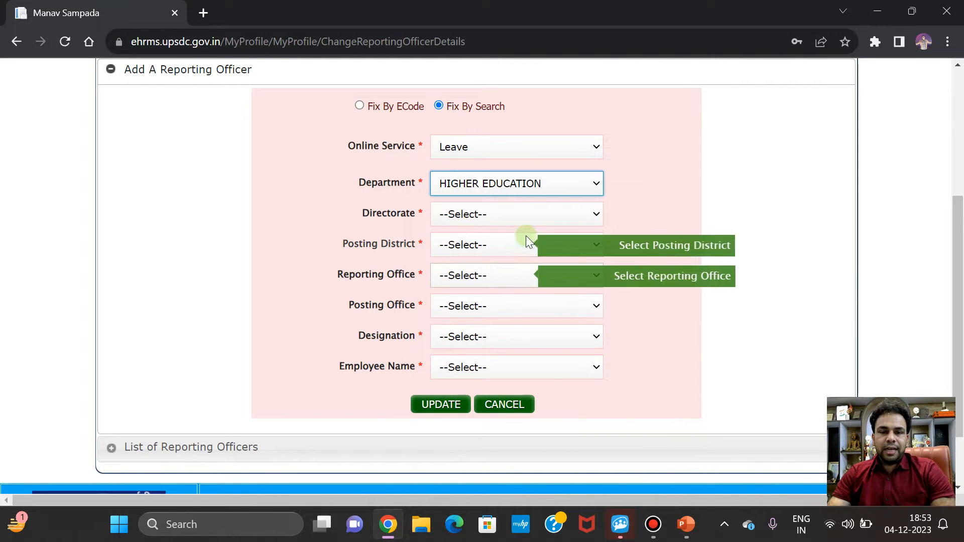
Set the reporting officer's directorate to DIRECTORATE OF HIGHER EDUCATION
left_click(530, 217)
key("Down")
key("Down")
key("Down")
key("Down")
key("Down")
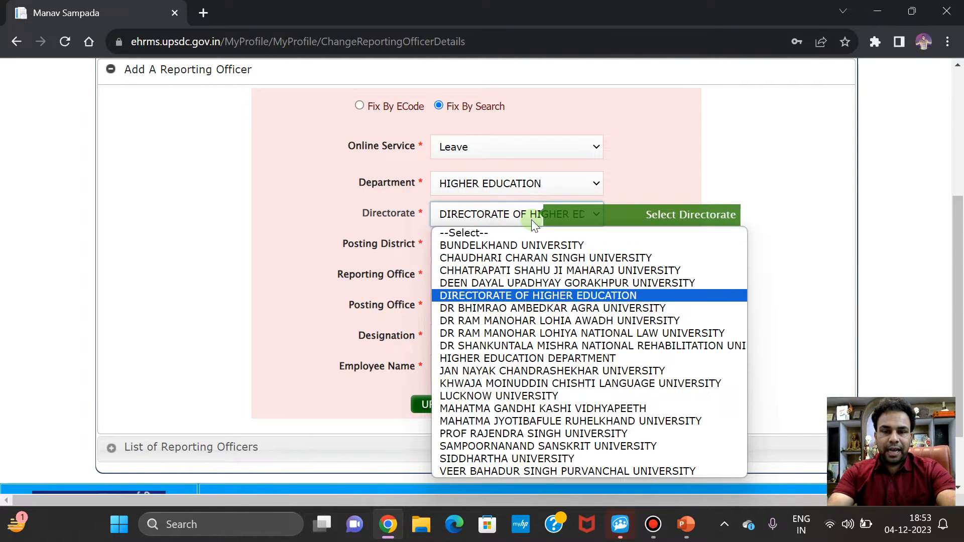
key("Return")
left_click(531, 219)
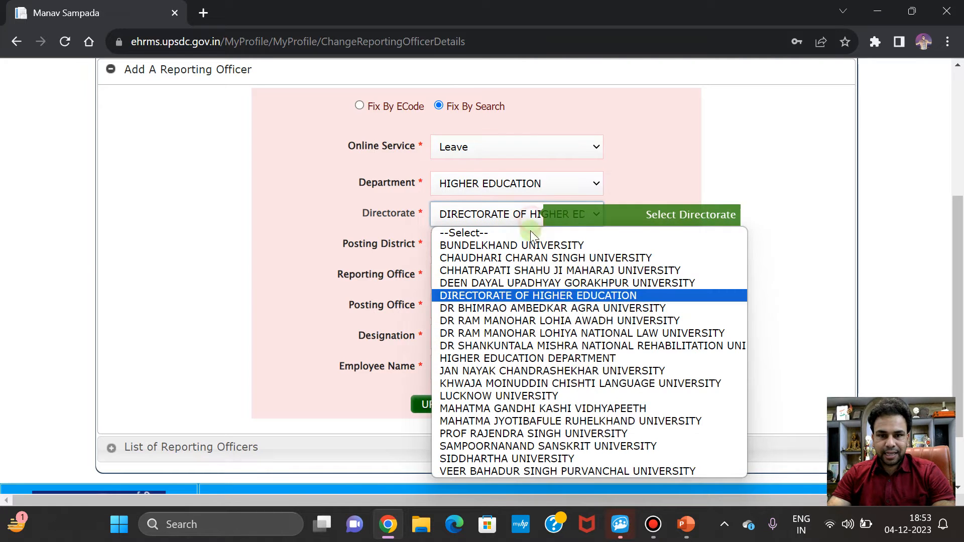
left_click(491, 295)
Set the reporting officer's posting district to ETAH
left_click(491, 249)
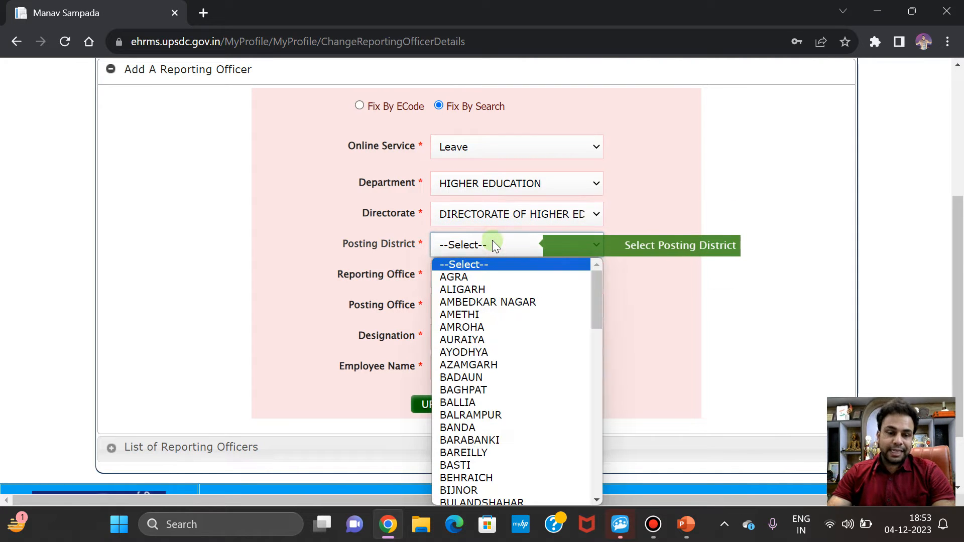
key("e")
key("Return")
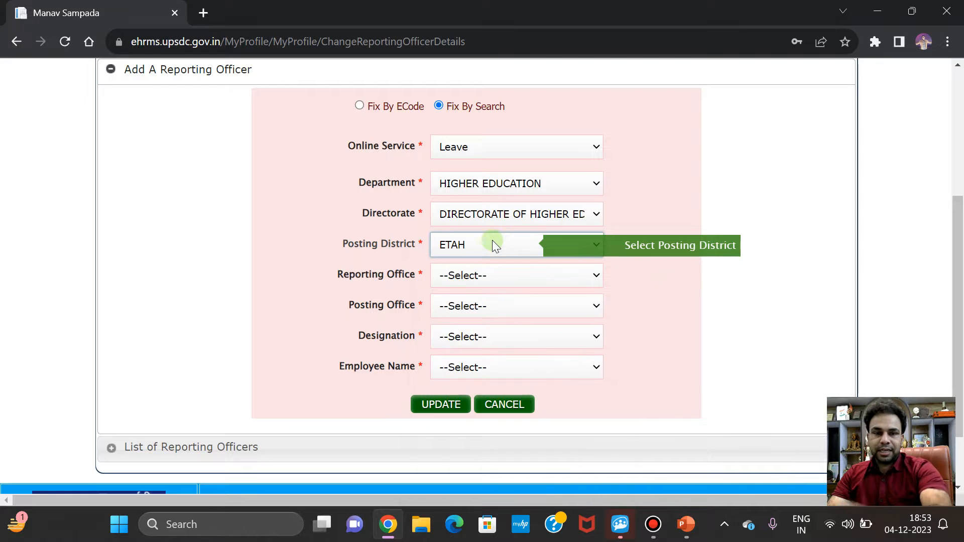
Set both the reporting office and the posting office to GOVT PG COLLEGE JALESAR ETAH
left_click(485, 276)
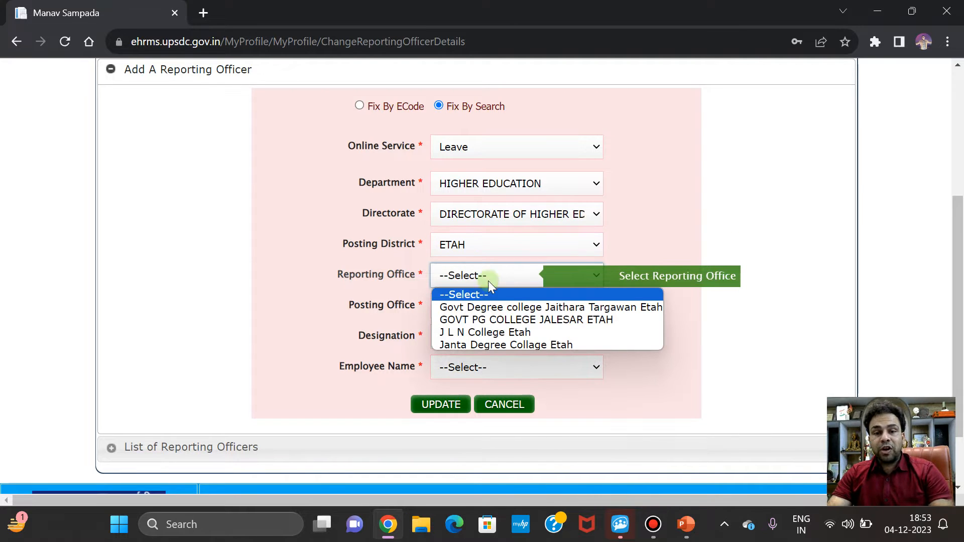
left_click(534, 319)
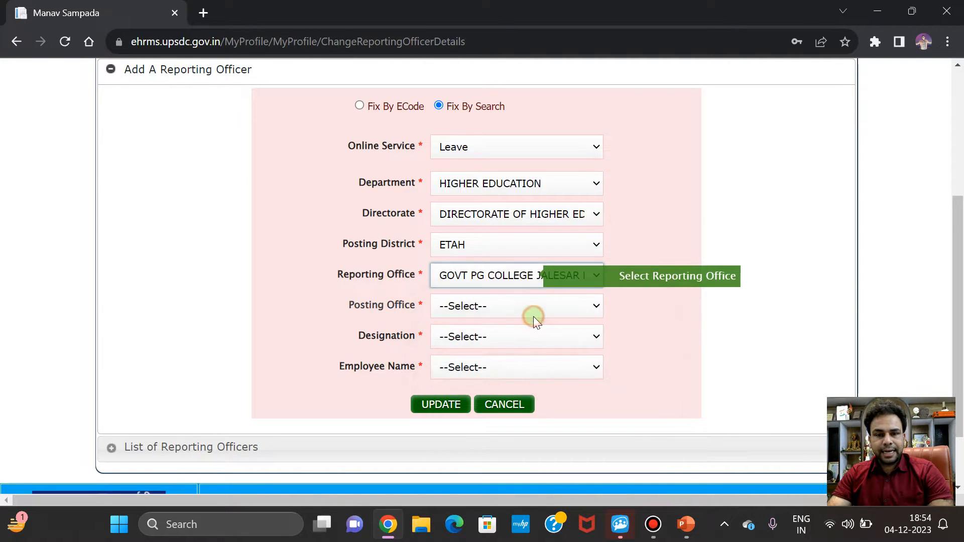
left_click(509, 307)
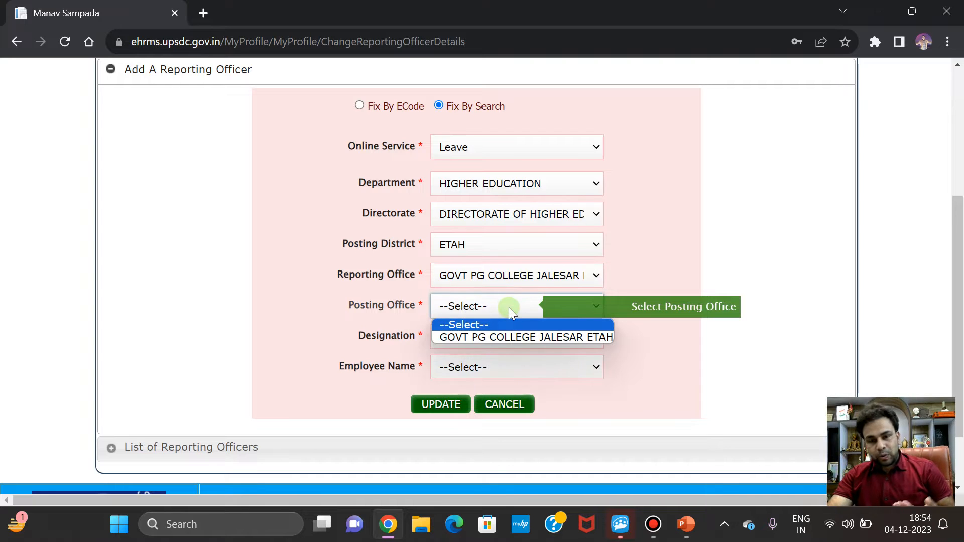
left_click(525, 337)
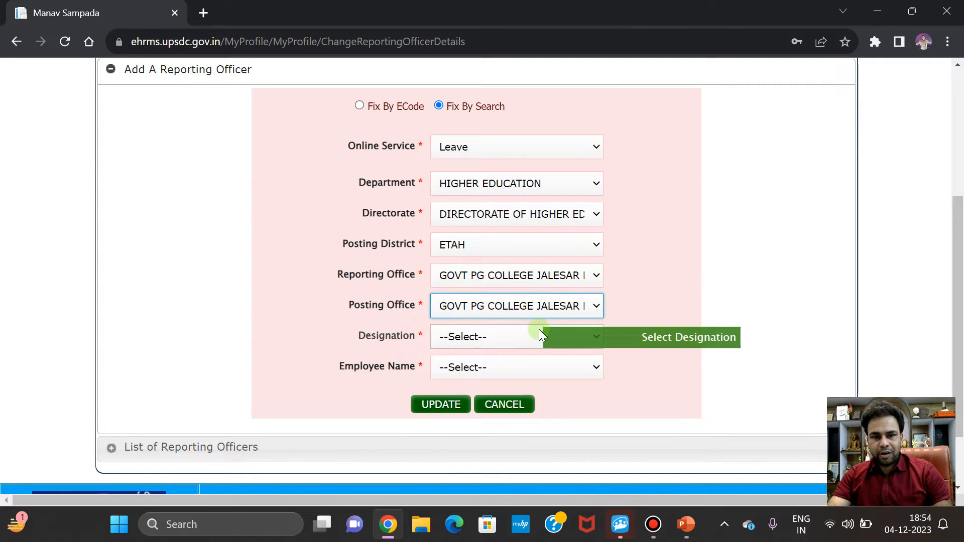
Set the reporting officer's designation to ASSISTANT PROFESSOR
left_click(492, 334)
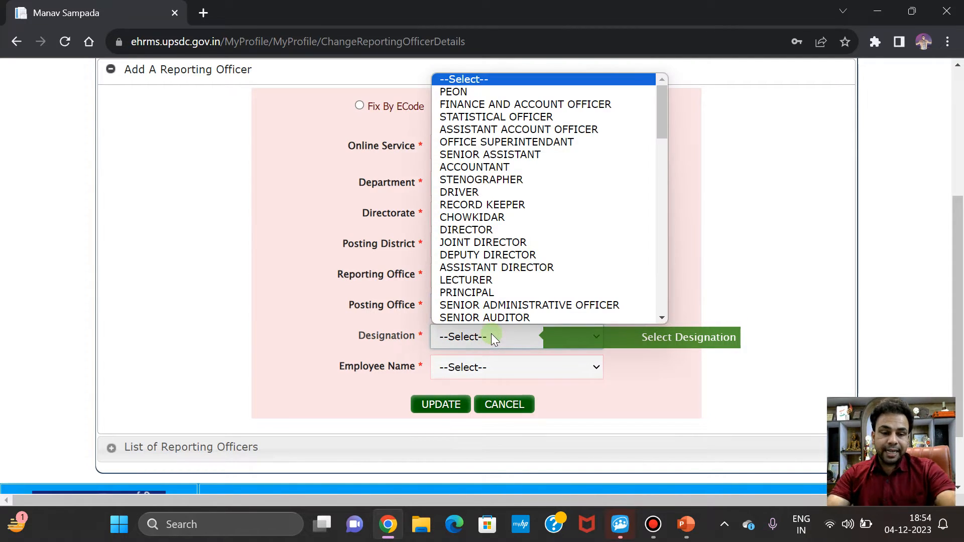
key("a")
key("Down")
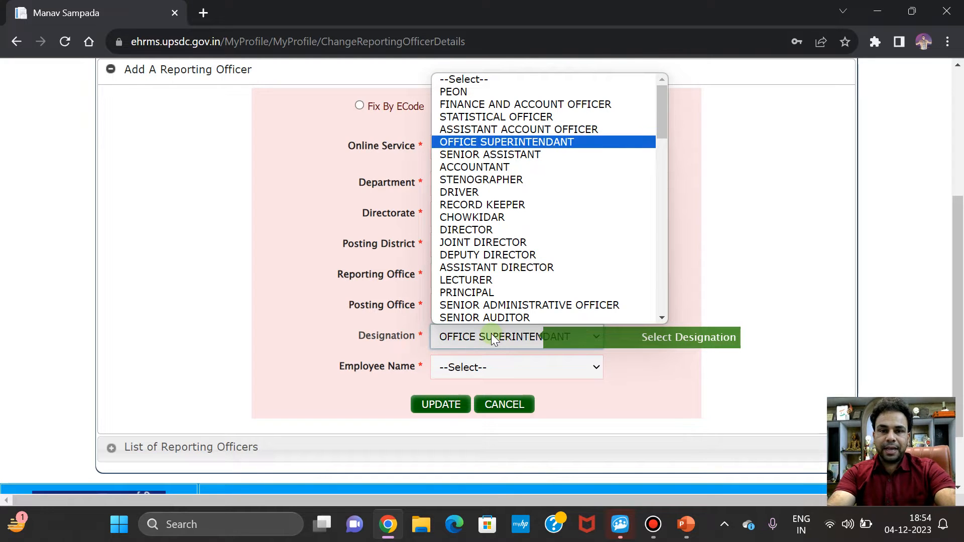
scroll(508, 286, "down", 5)
key("a")
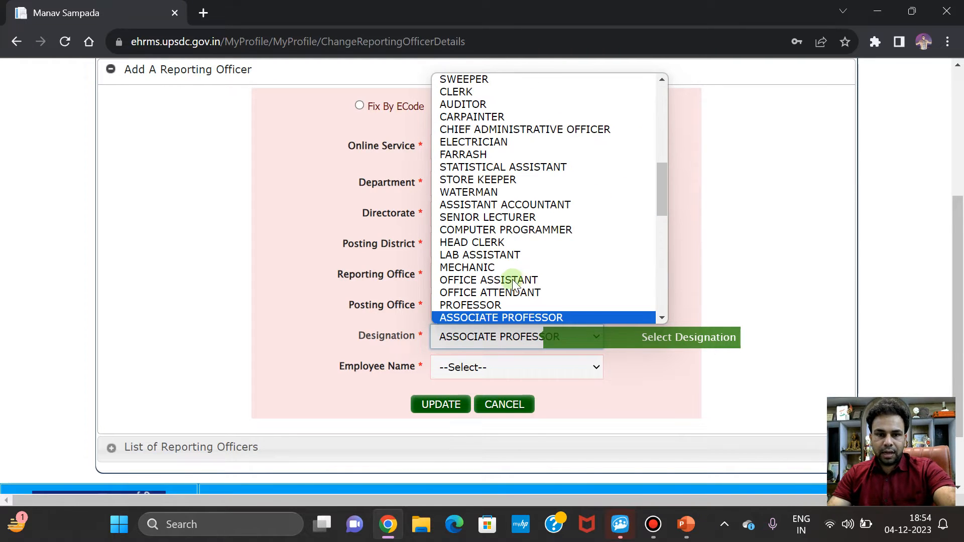
scroll(568, 293, "down", 5)
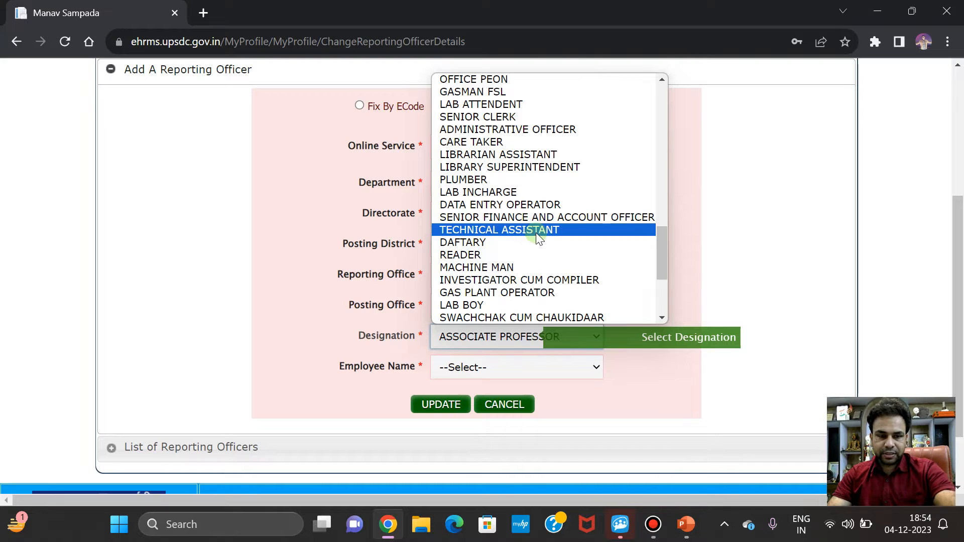
key("a")
key("a")
key("a")
key("a")
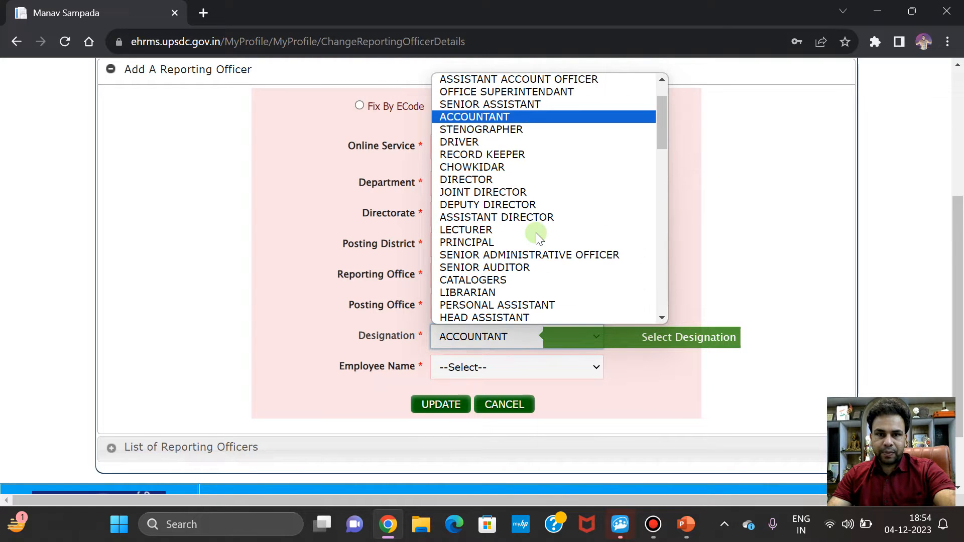
key("a")
key("a")
key("a")
key("a")
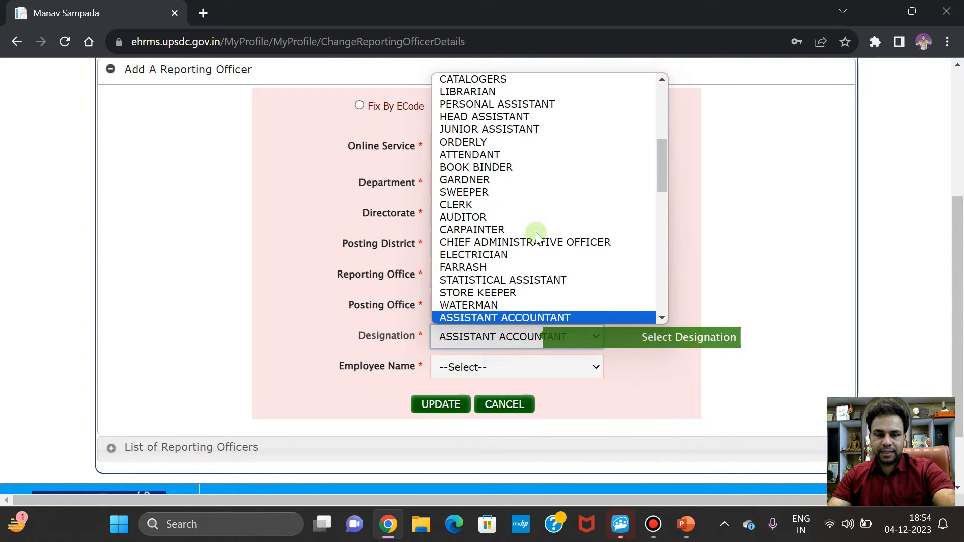
key("a")
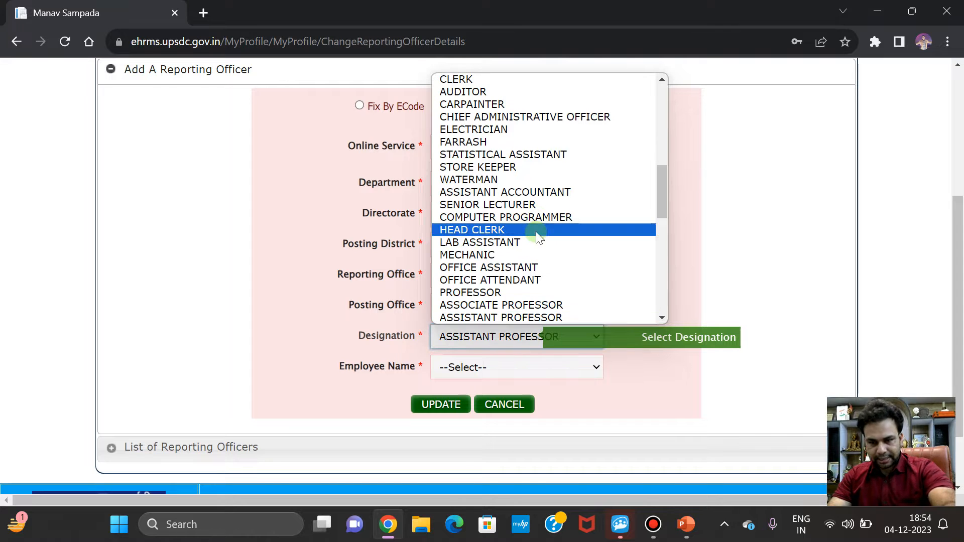
left_click(544, 317)
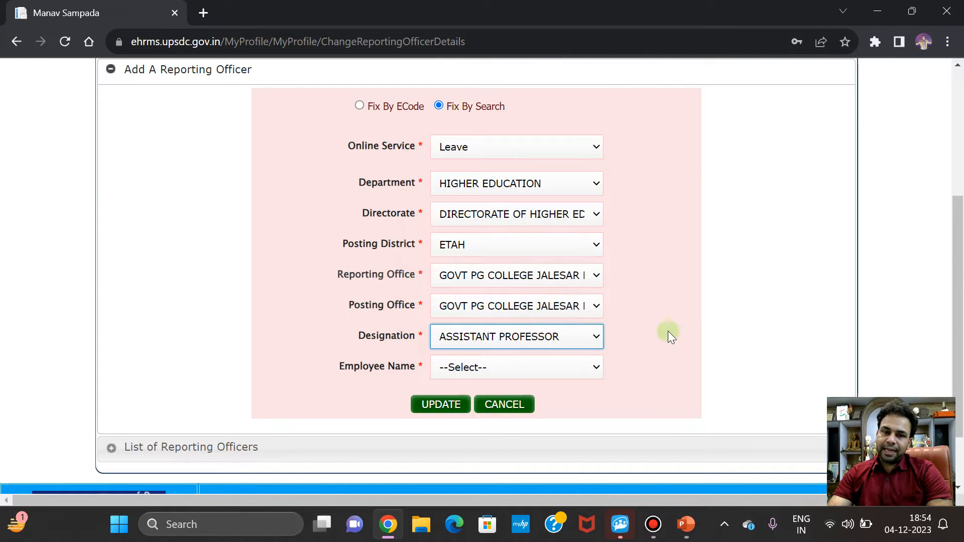
Choose the officer's employee name and submit the reporting officer update, accepting its confirmation
left_click(540, 369)
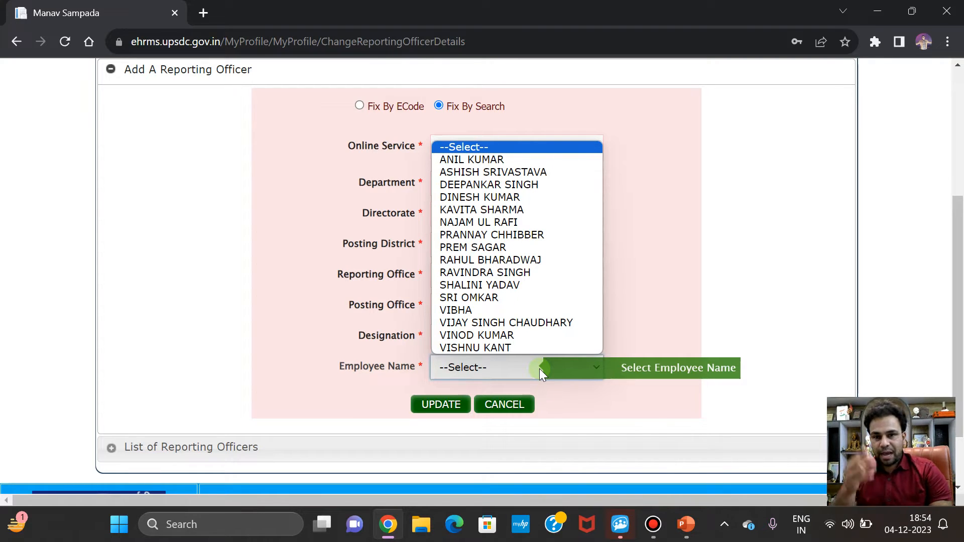
left_click(502, 311)
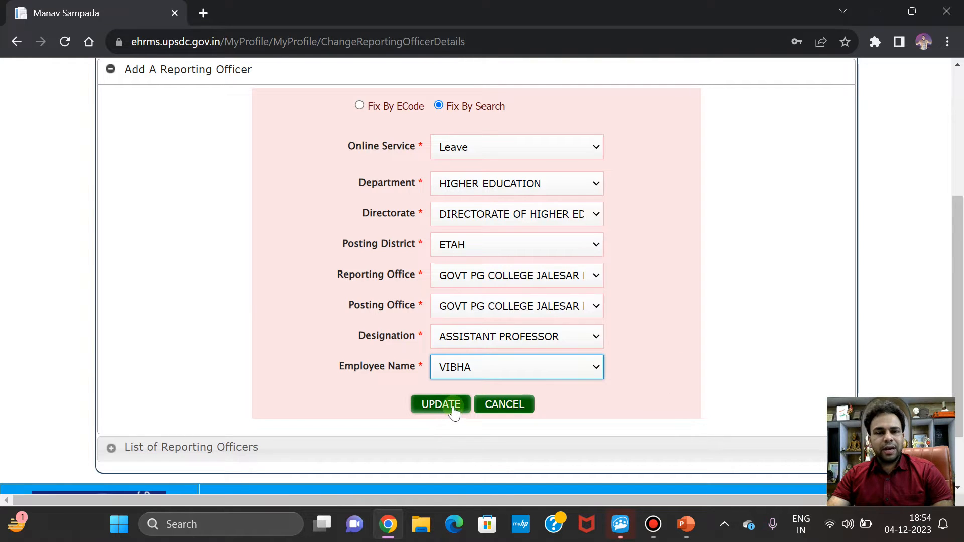
left_click(527, 372)
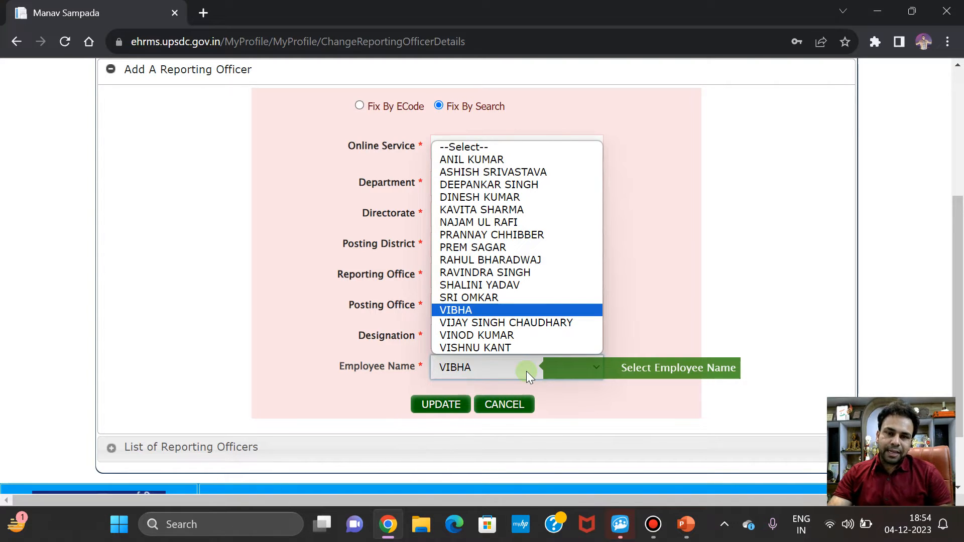
left_click(567, 323)
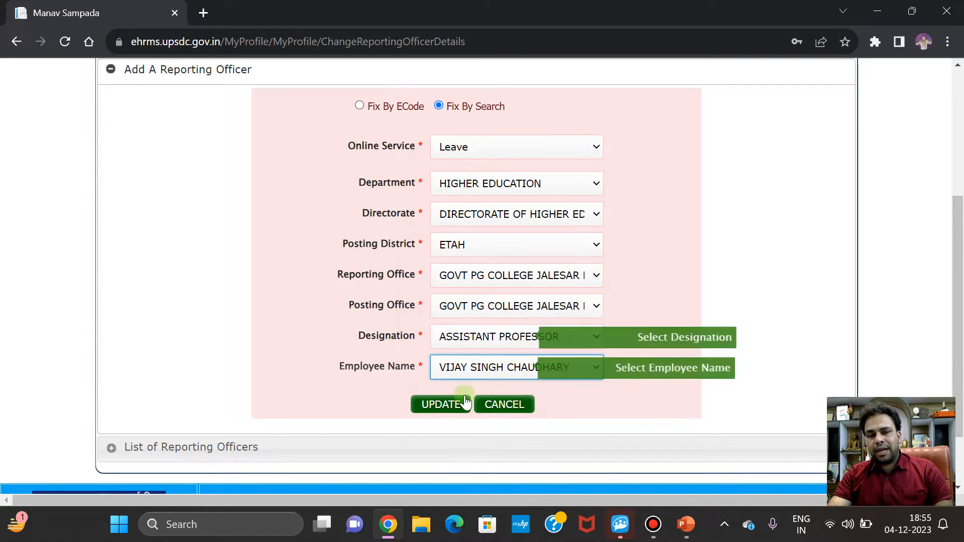
left_click(450, 406)
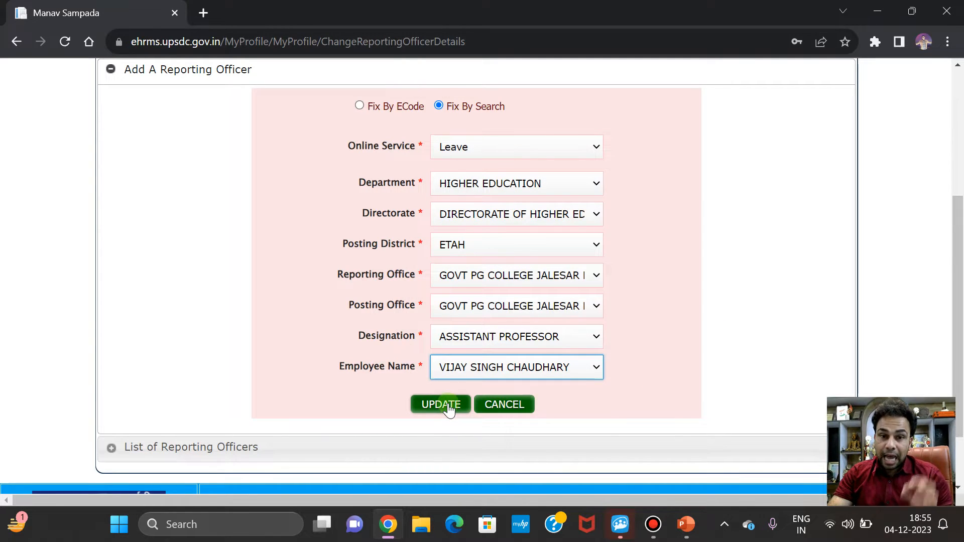
left_click(449, 408)
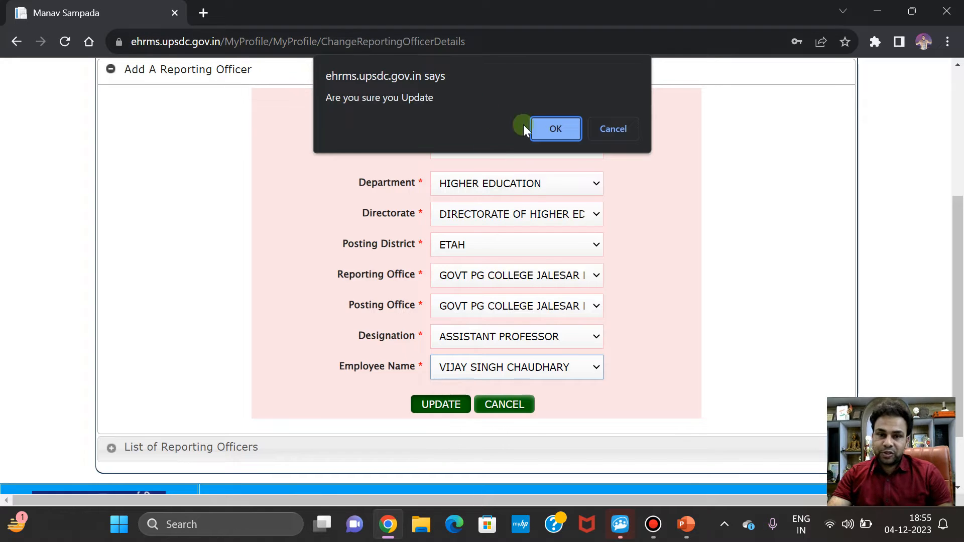
left_click(555, 128)
left_click(632, 130)
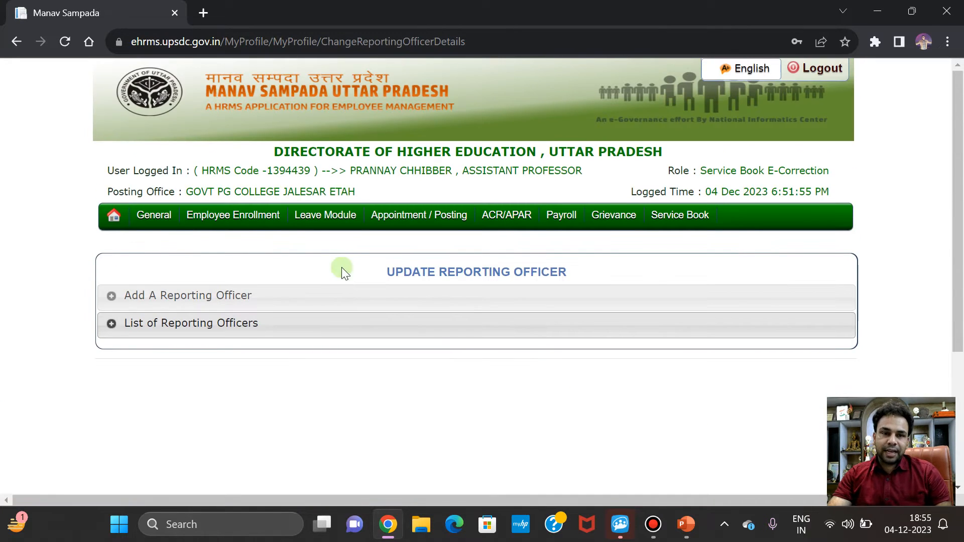
Reopen the Apply Leave form for the employee's own leave and check its reporting officer entry
mouse_move(338, 219)
left_click(545, 240)
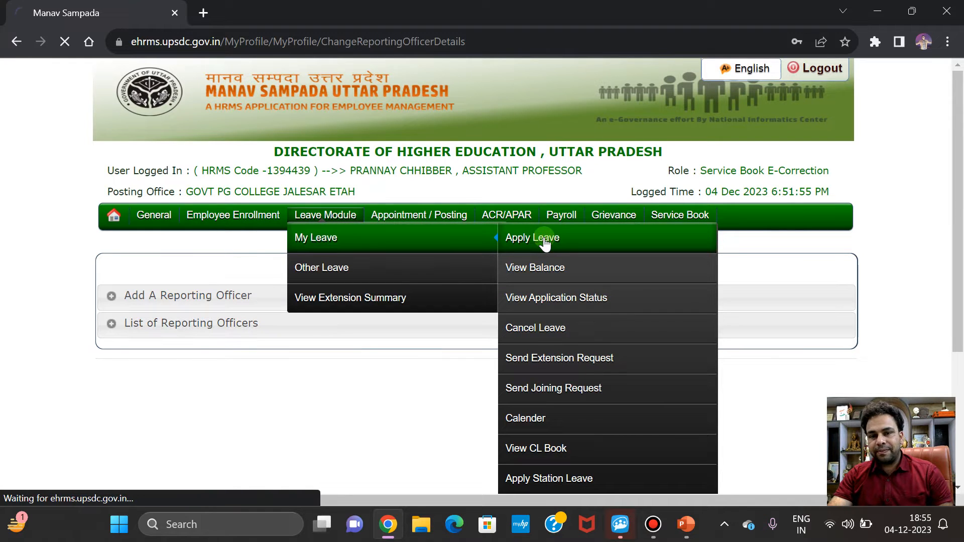
scroll(547, 231, "down", 3)
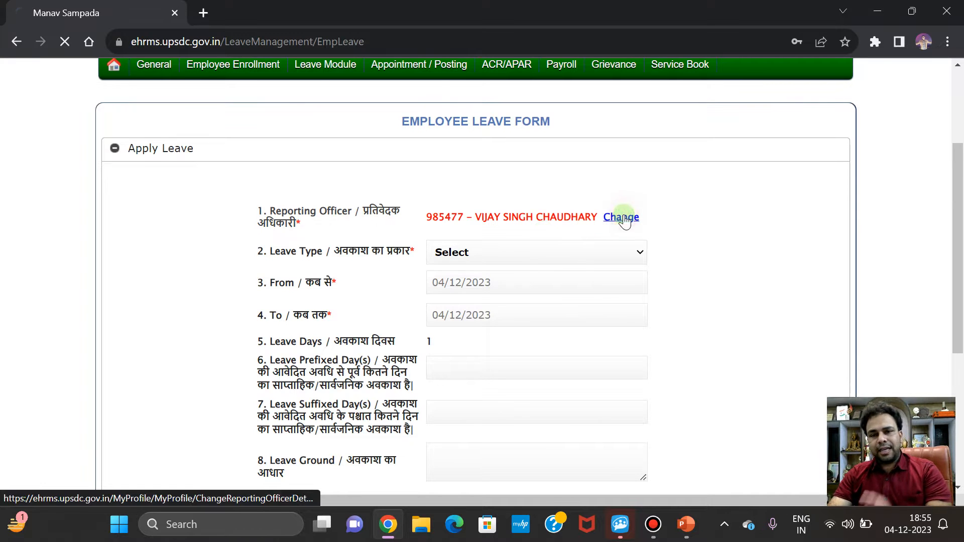
Start another change of the leave form's reporting officer and expand the Add A Reporting Officer section
left_click(621, 217)
scroll(435, 321, "down", 2)
left_click(424, 224)
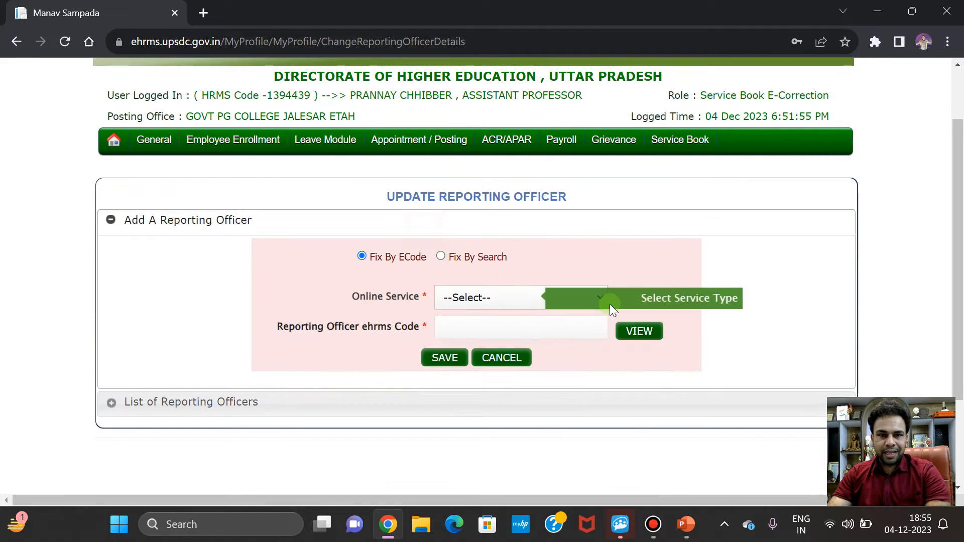
Switch the reporting officer form to Fix By Search and set the online service to Leave
left_click(441, 256)
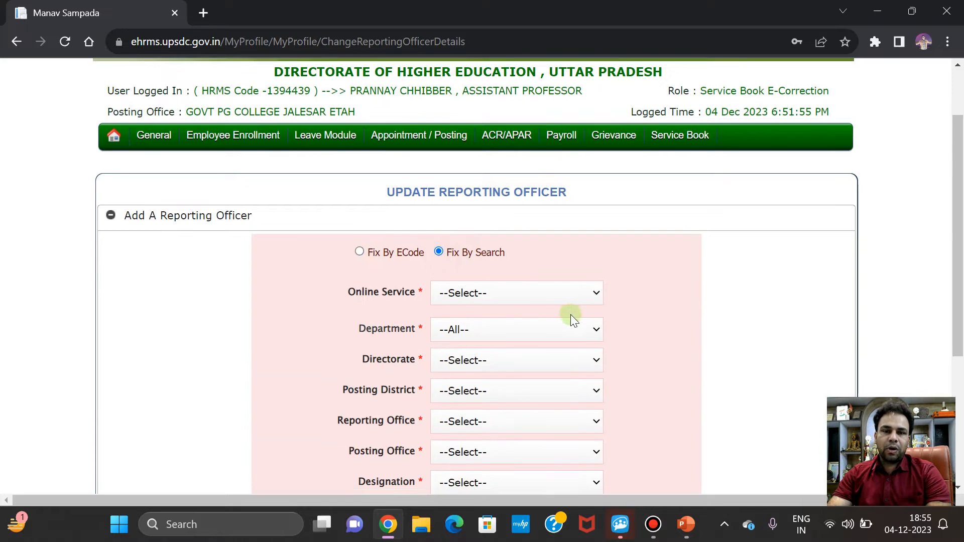
scroll(571, 314, "down", 3)
left_click(525, 155)
left_click(517, 175)
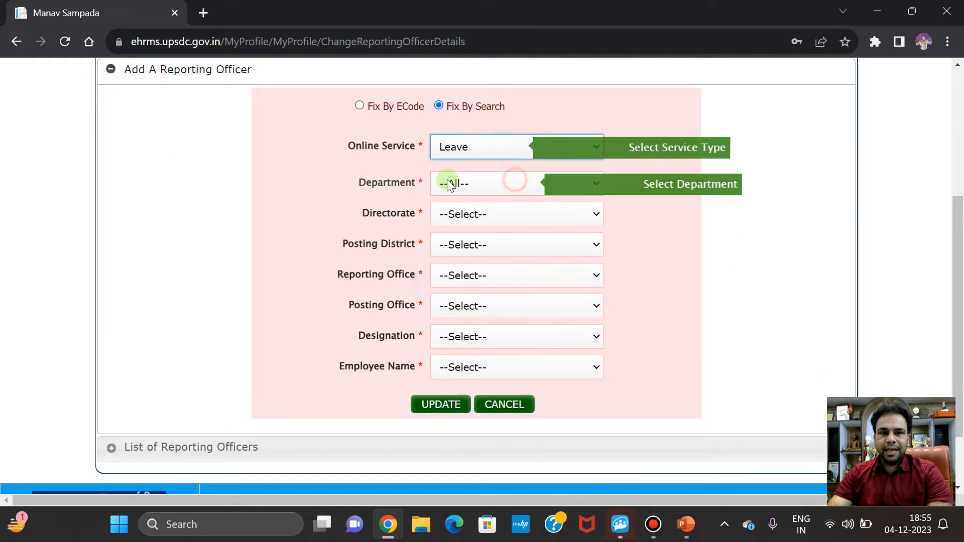
Set the department to HIGHER EDUCATION in the new reporting officer search
left_click(522, 184)
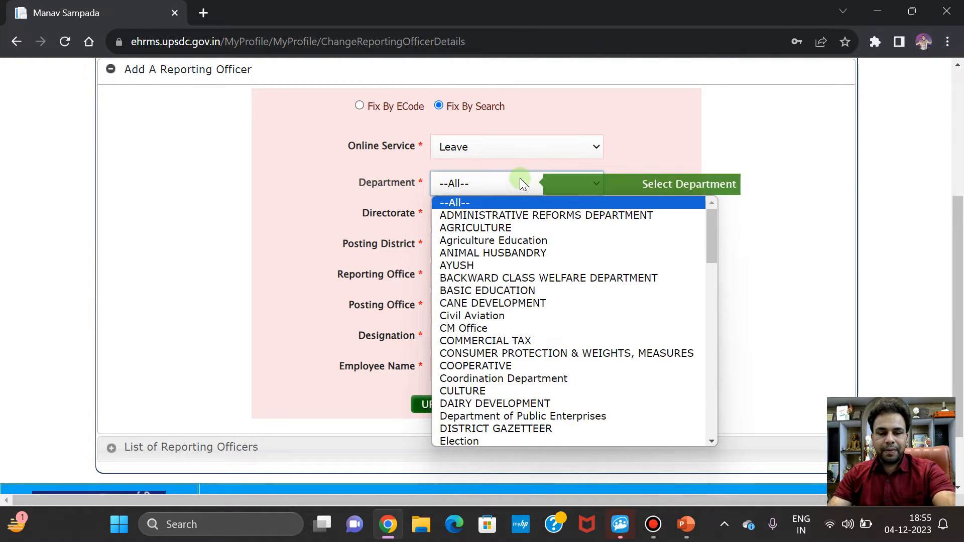
type("hi")
key("Return")
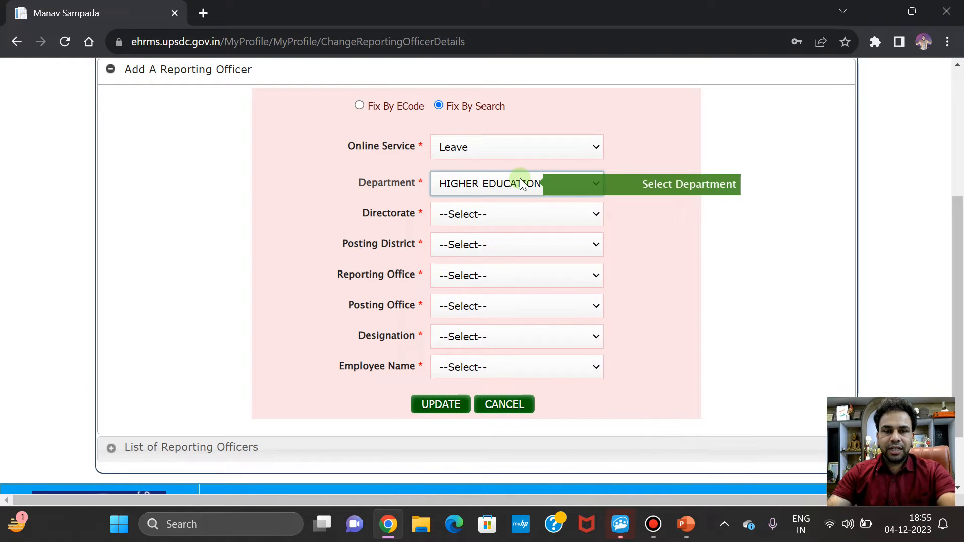
Set the directorate to DIRECTORATE OF HIGHER EDUCATION and the posting district to ETAH in the reporting officer search
left_click(533, 216)
type("di")
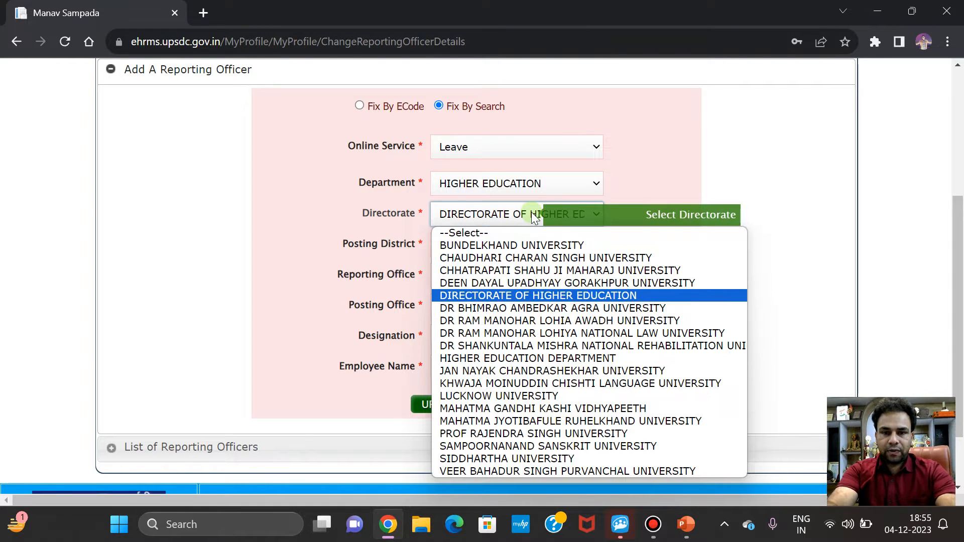
key("Return")
left_click(522, 251)
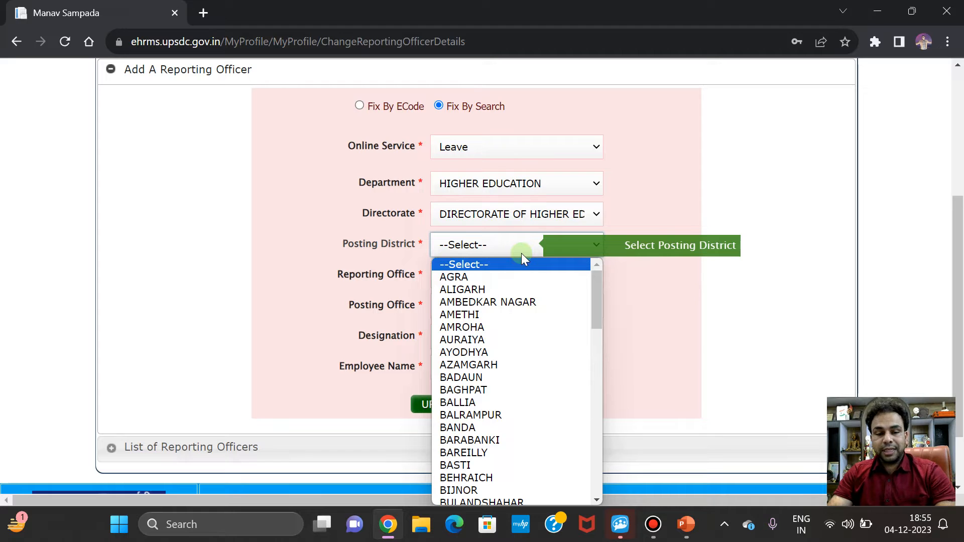
type("etah")
key("Return")
Choose GOVT PG COLLEGE JALESAR ETAH as both the reporting office and the posting office
left_click(485, 275)
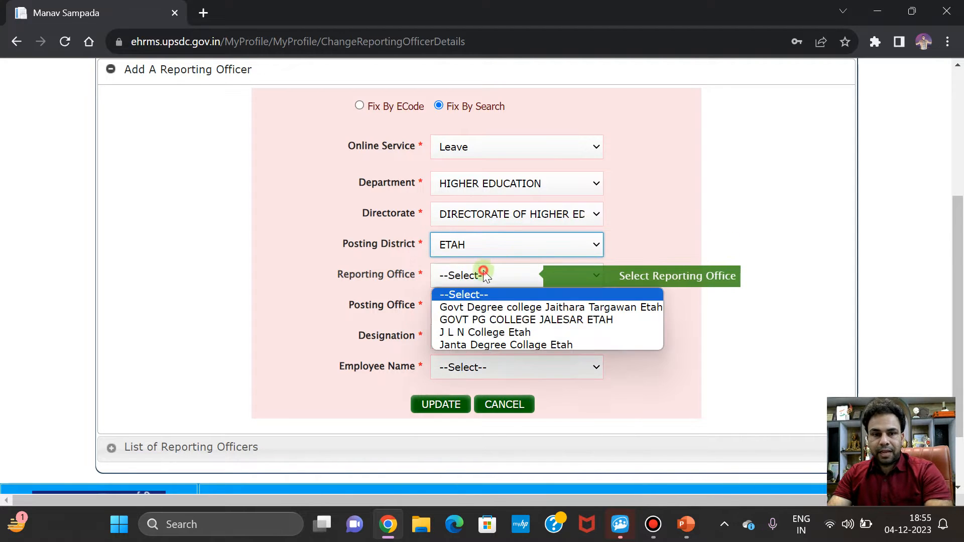
left_click(504, 320)
left_click(494, 309)
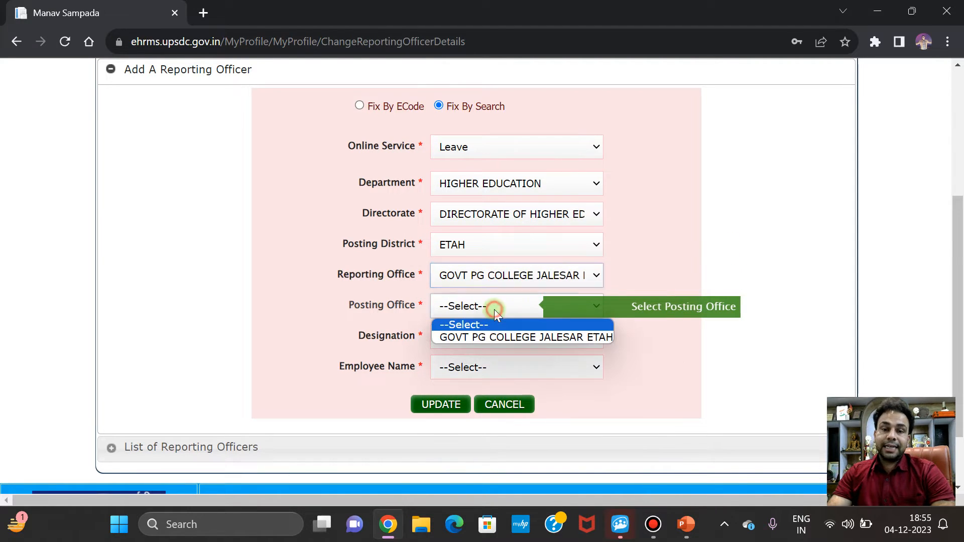
left_click(496, 335)
left_click(488, 335)
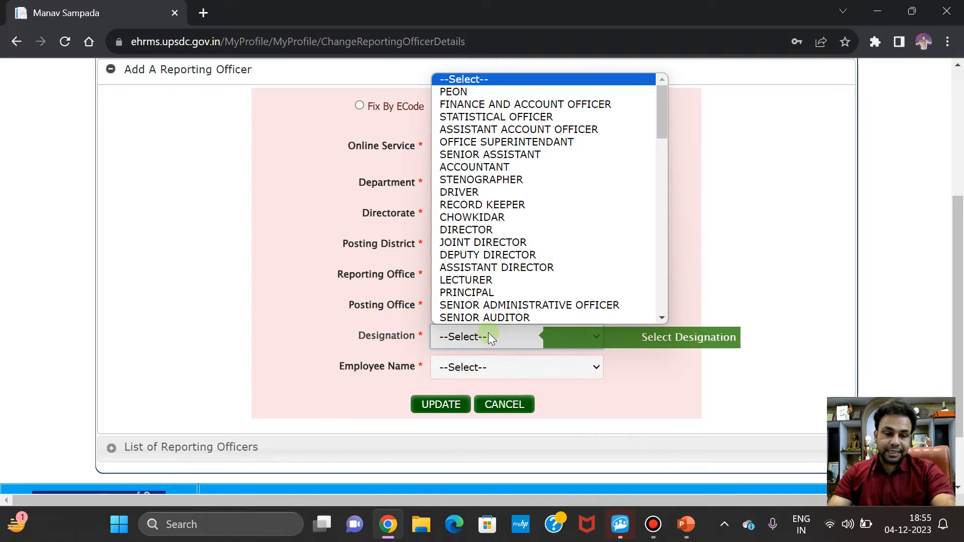
key("a")
key("a")
key("a")
key("a")
key("a")
key("a")
key("a")
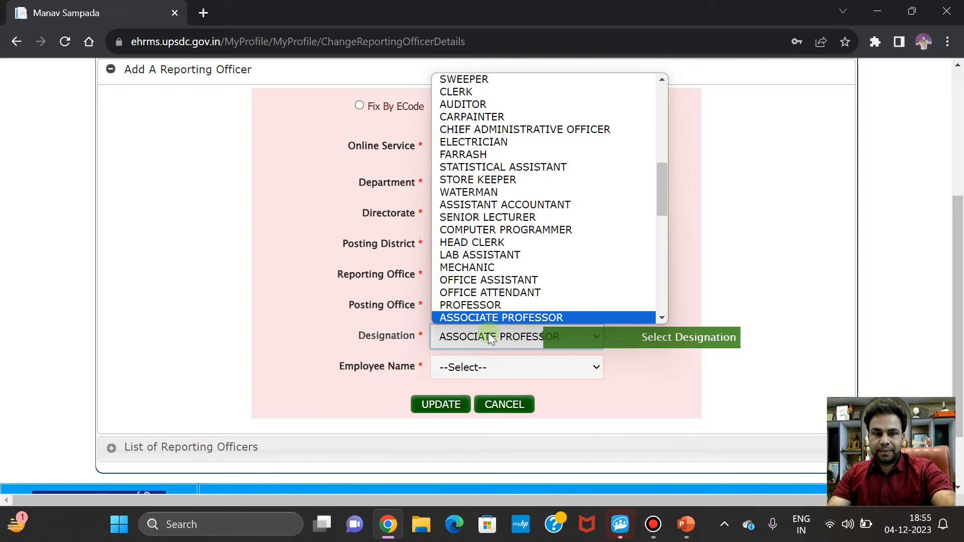
key("a")
left_click(505, 317)
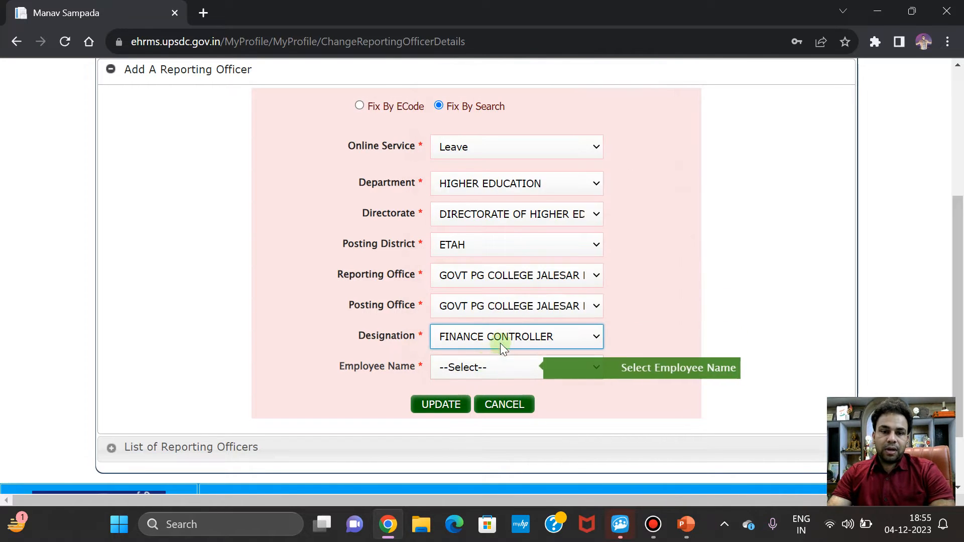
Set the reporting officer's designation to ASSISTANT PROFESSOR
left_click(504, 338)
key("a")
key("a")
key("a")
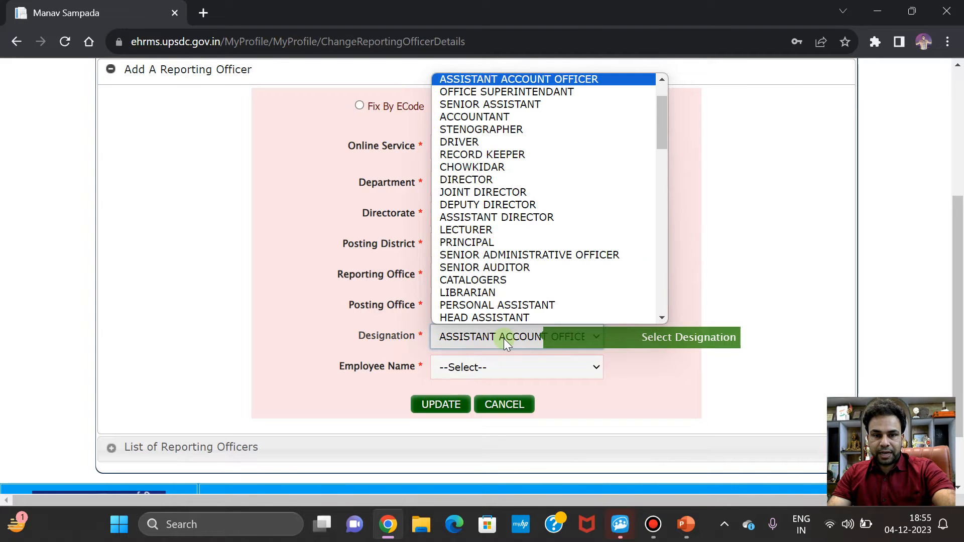
key("a")
key("a")
key("a")
key("a")
key("a")
key("a")
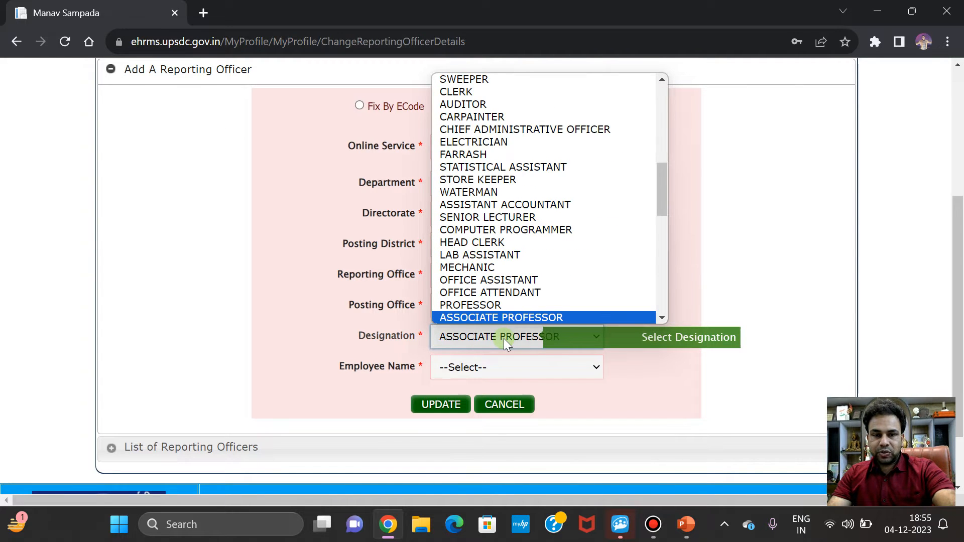
key("a")
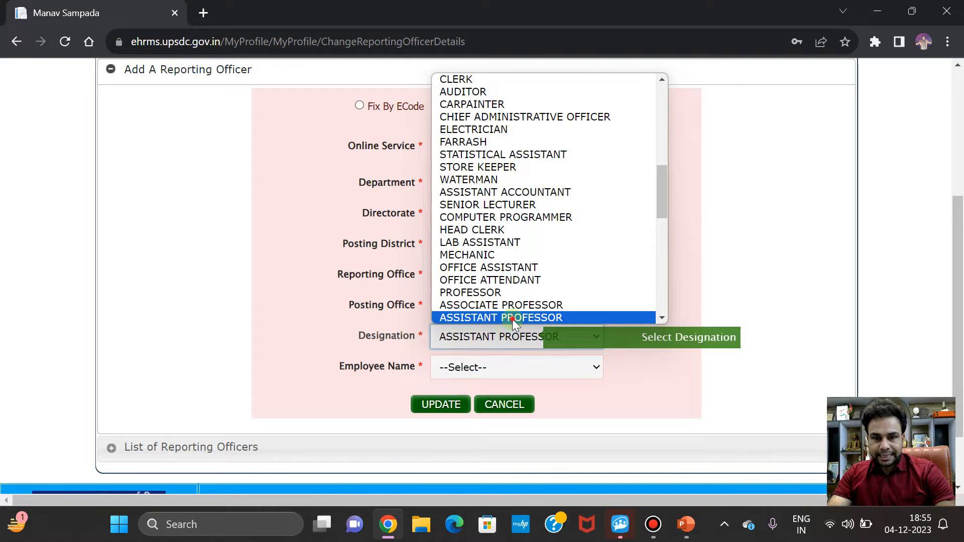
left_click(513, 317)
Select the officer's name as the employee and submit the reporting officer update, accepting the confirmations
left_click(492, 365)
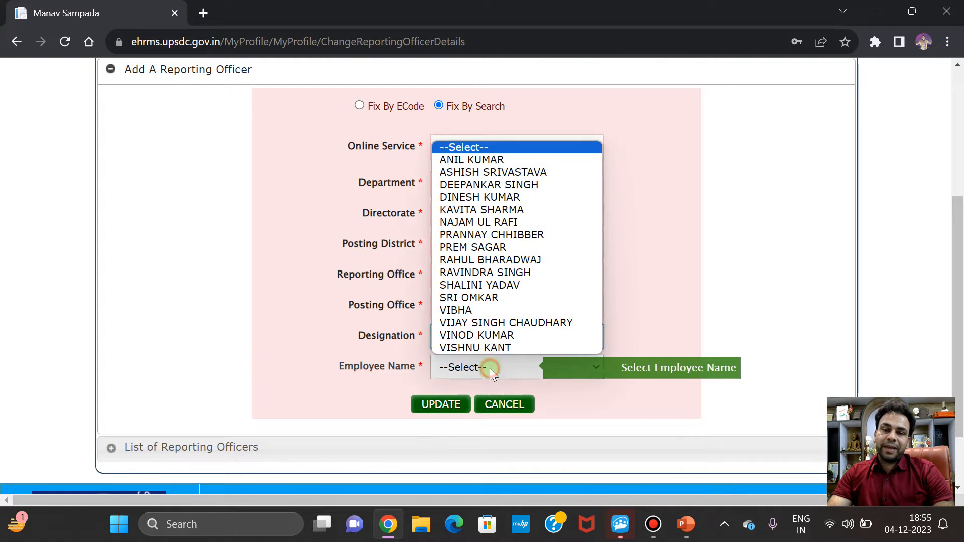
left_click(488, 312)
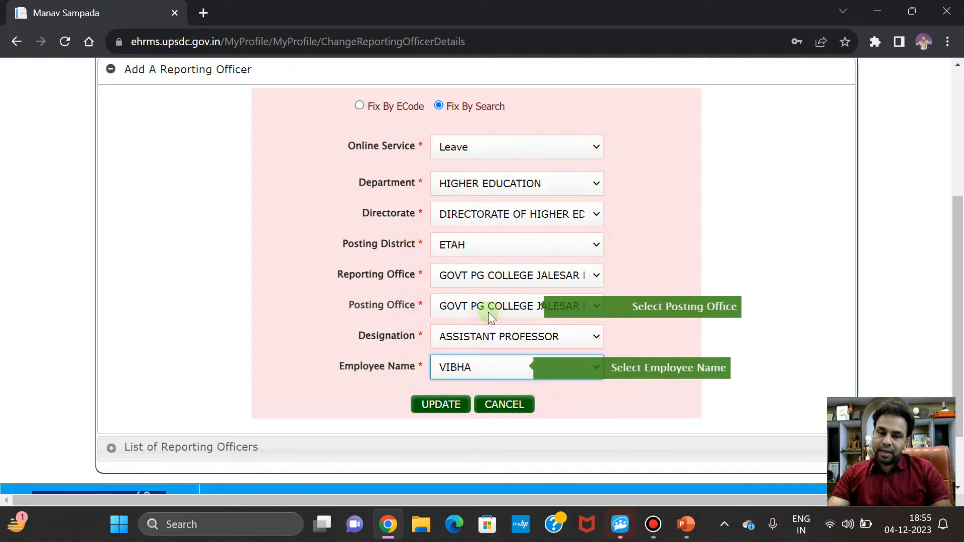
left_click(442, 404)
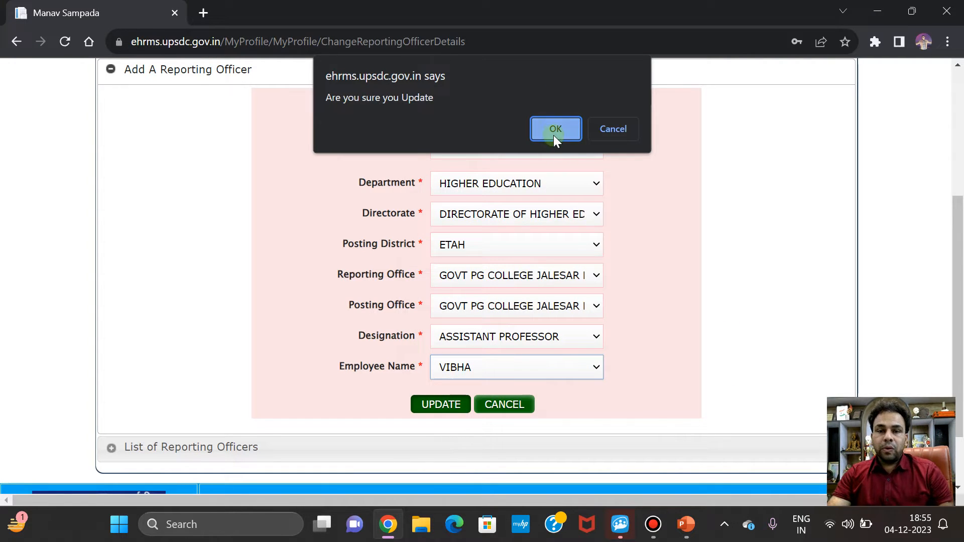
left_click(556, 130)
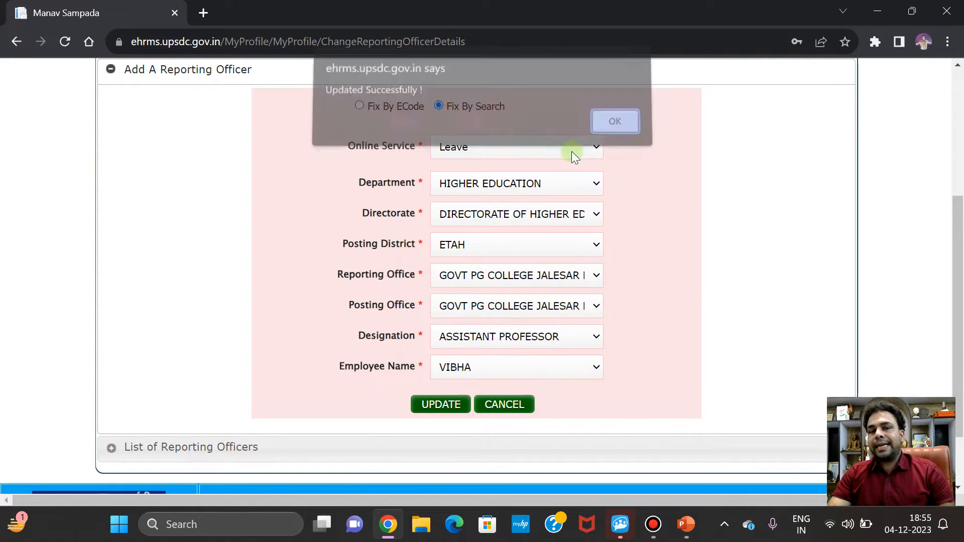
left_click(615, 125)
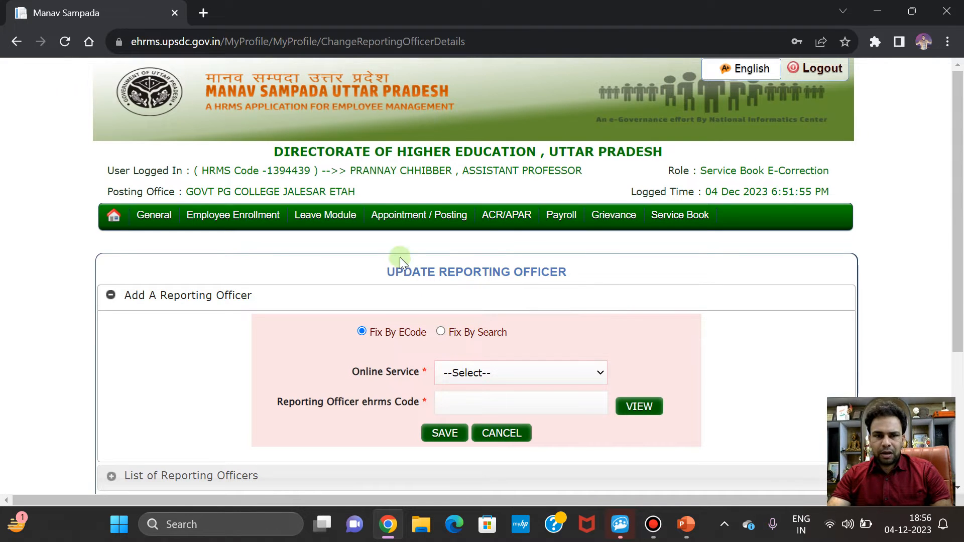
Return to the employee's own Apply Leave form and review the reporting officer entry
mouse_move(335, 221)
mouse_move(333, 244)
left_click(555, 248)
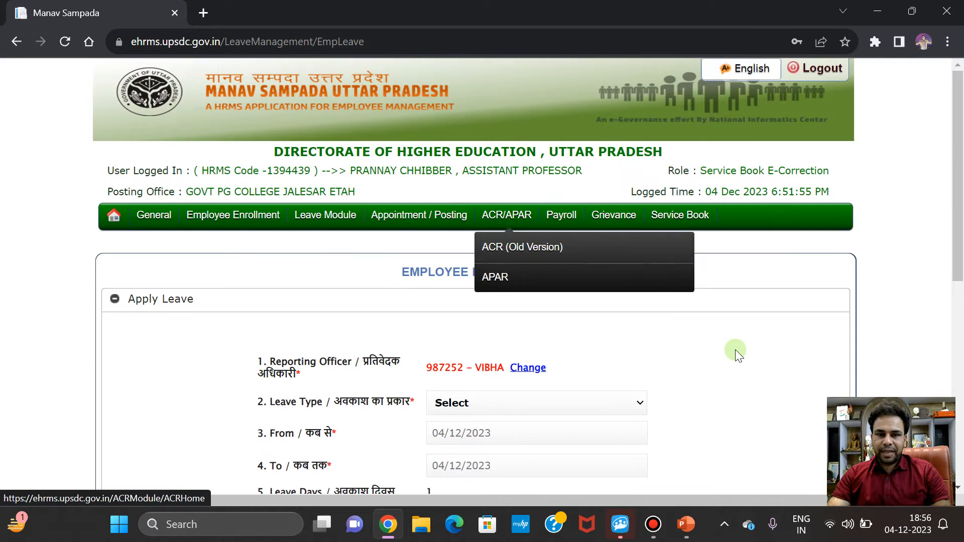
scroll(736, 350, "down", 3)
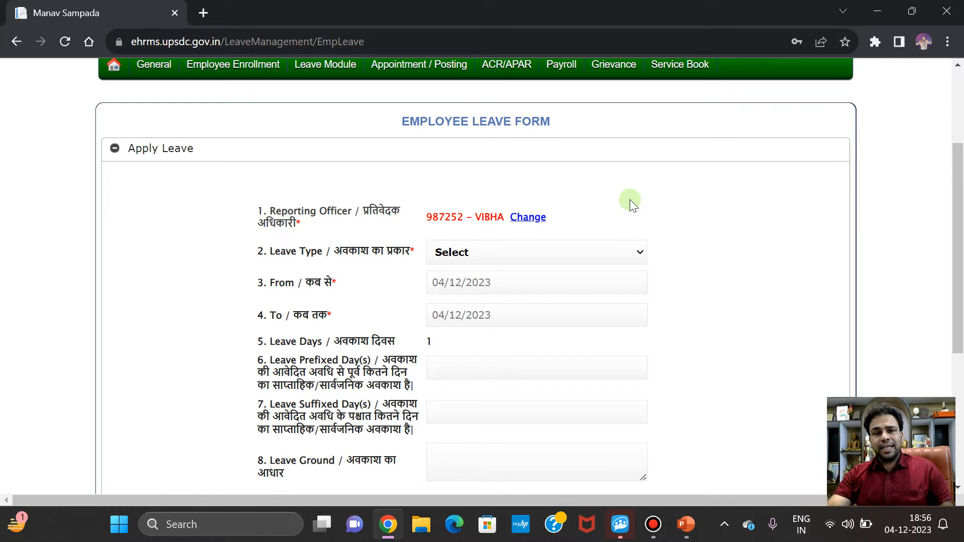
scroll(655, 249, "down", 1)
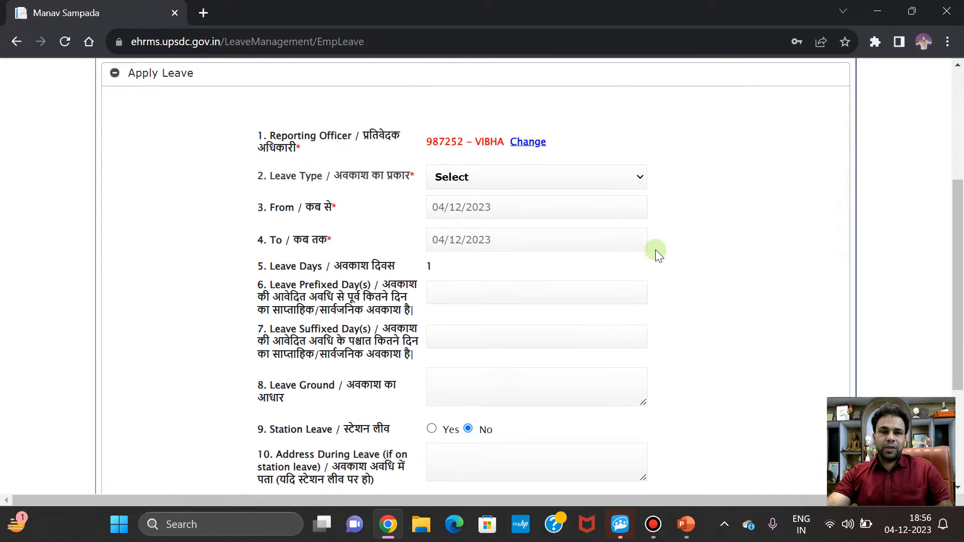
Check the available leave balance for Earned Leaves, Study Leave, Casual Leave, Restricted Holiday, full-pay Medical Leave and Duty Leave
left_click(595, 179)
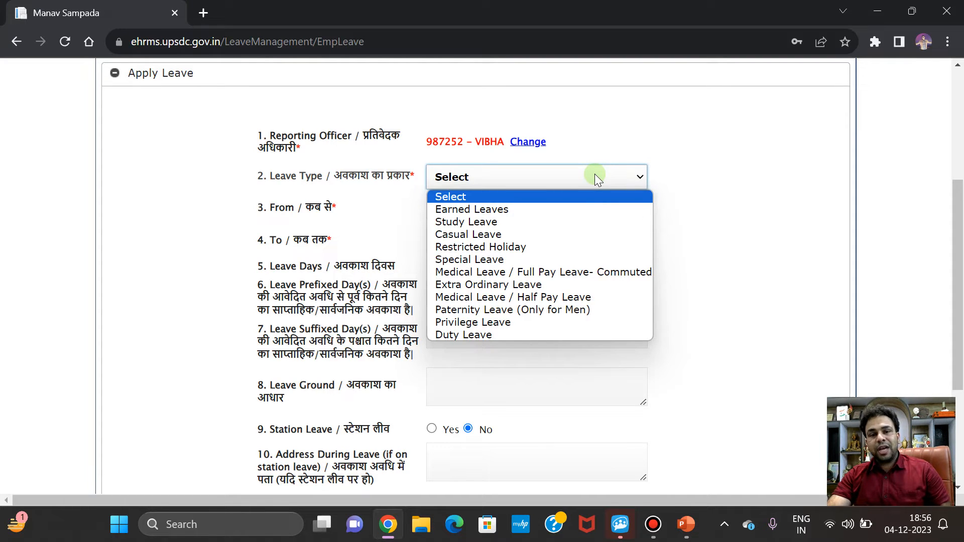
left_click(580, 209)
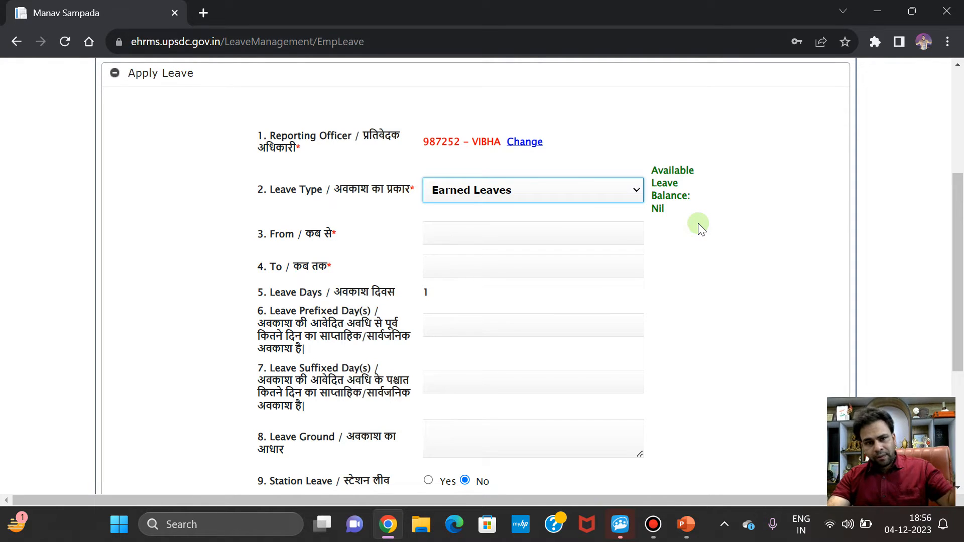
left_click(633, 200)
left_click(572, 229)
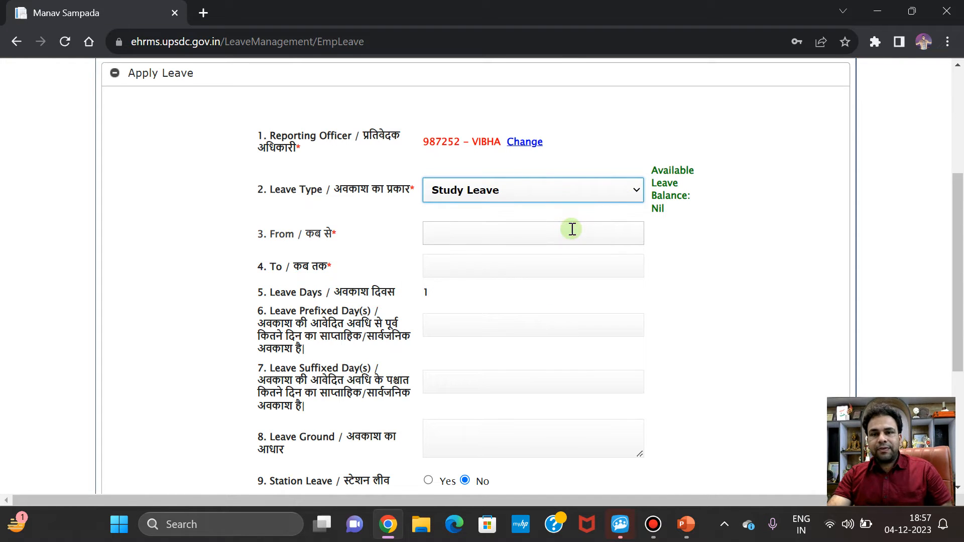
left_click(611, 197)
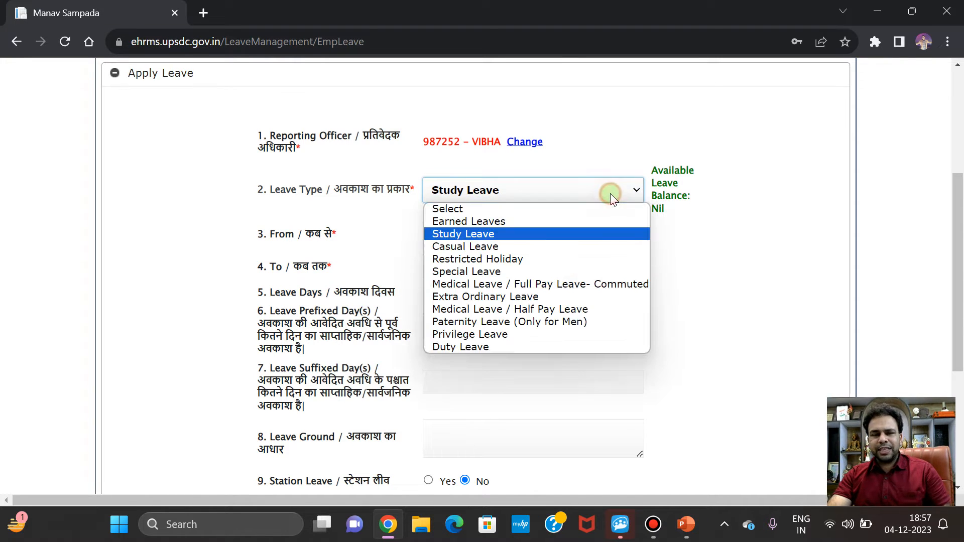
left_click(559, 246)
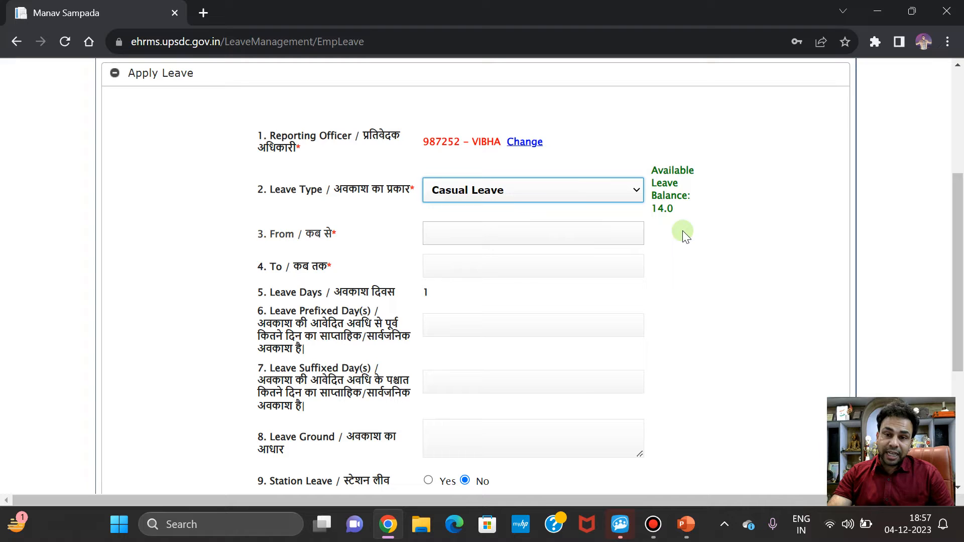
left_click(569, 189)
left_click(539, 258)
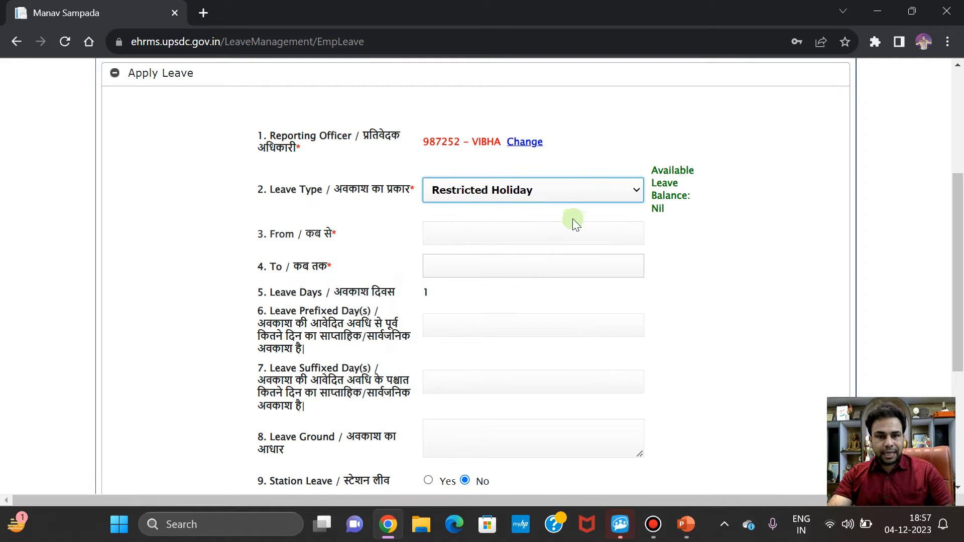
left_click(595, 189)
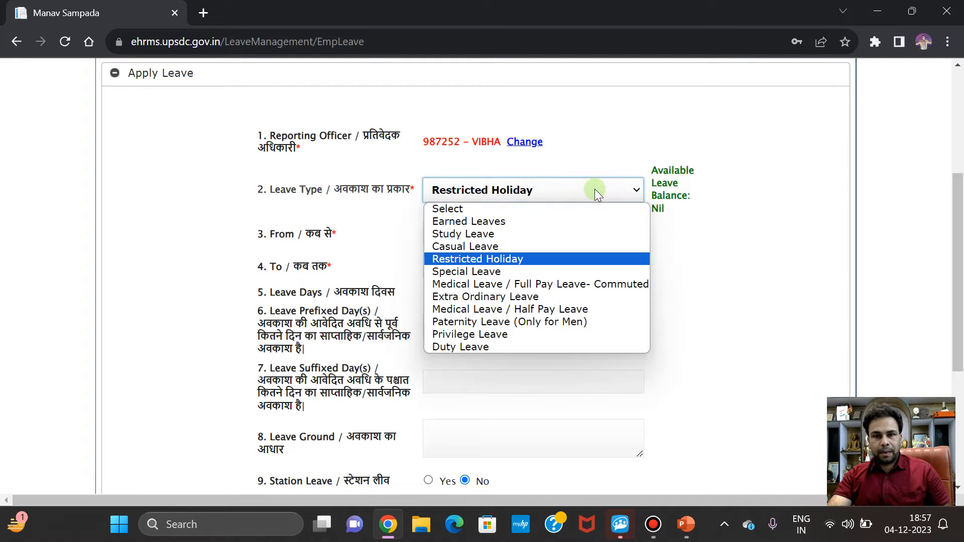
left_click(541, 283)
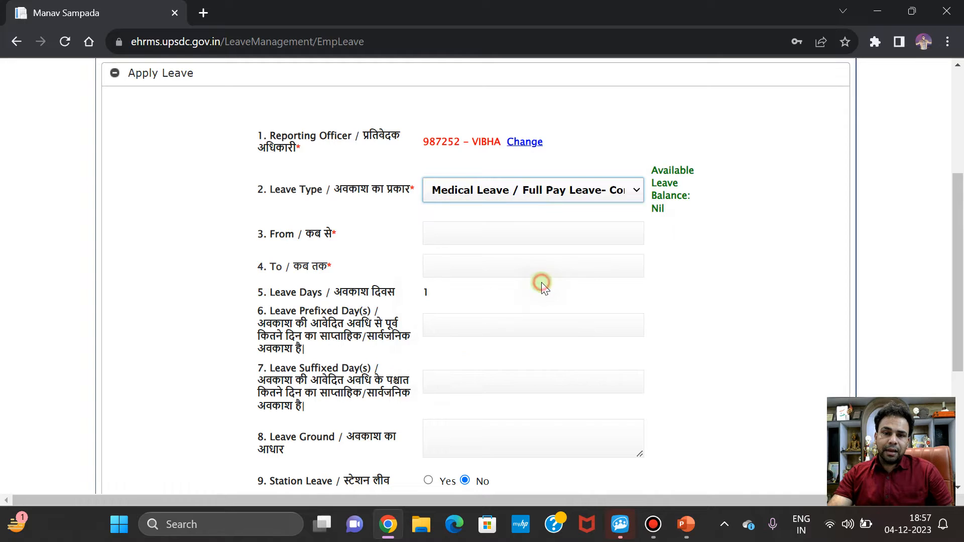
left_click(577, 189)
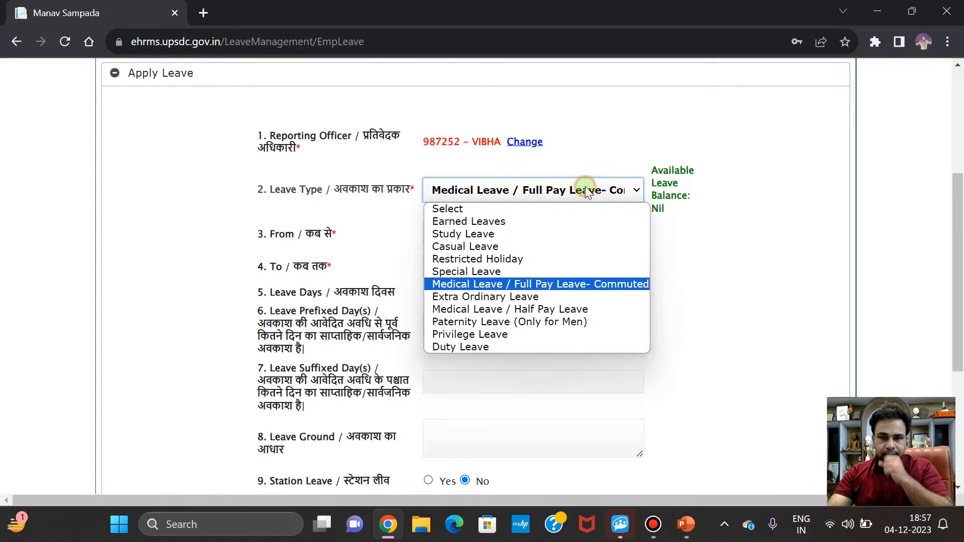
left_click(565, 345)
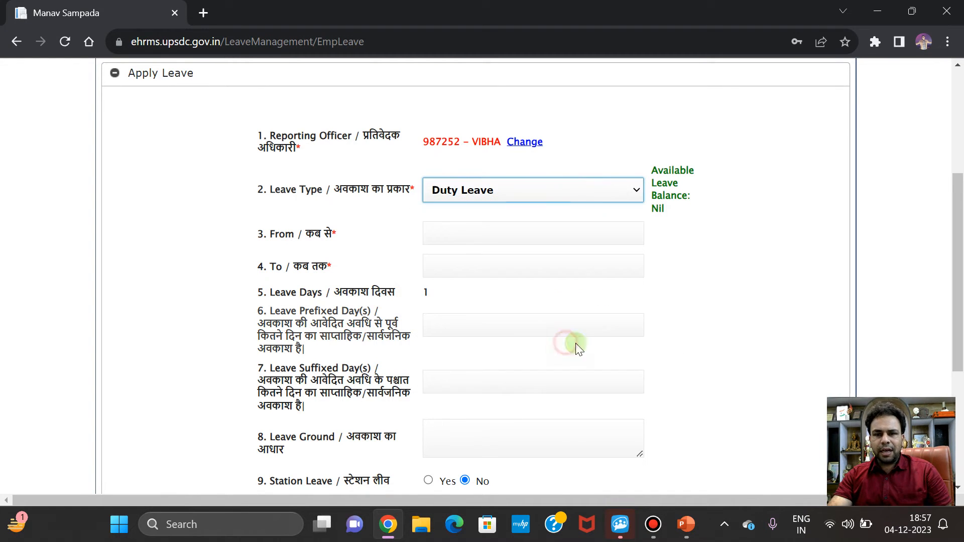
Set the leave type to Casual Leave and the leave's start date to 05/12/2023
left_click(522, 188)
left_click(517, 246)
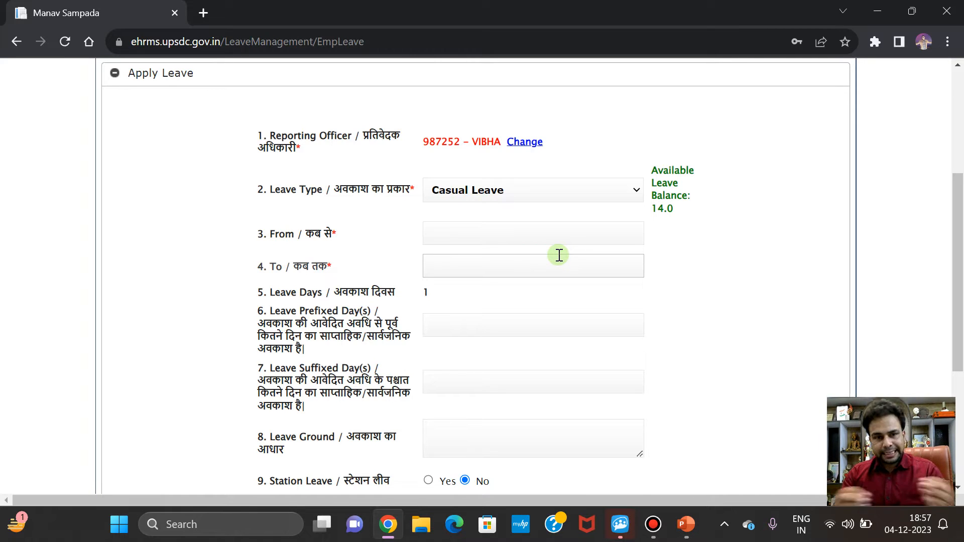
left_click(569, 236)
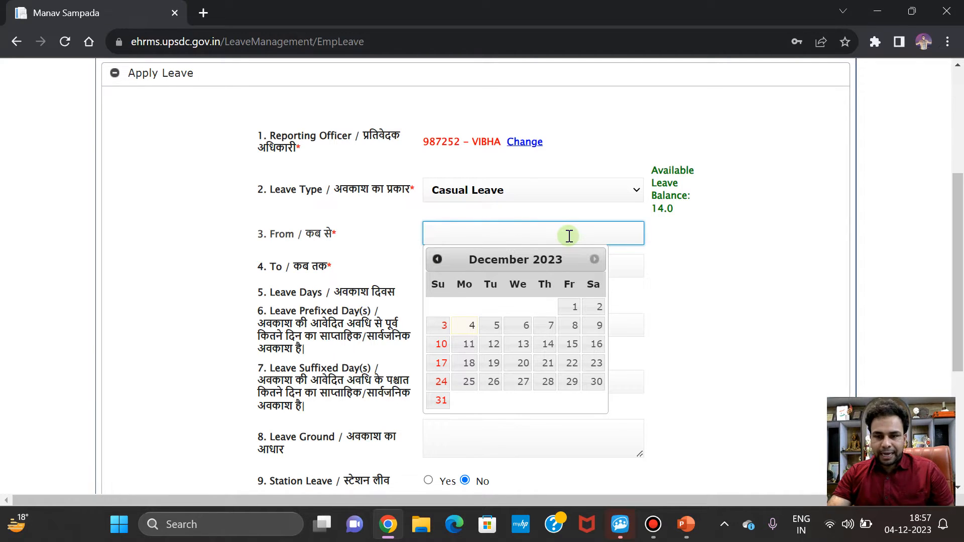
left_click(495, 325)
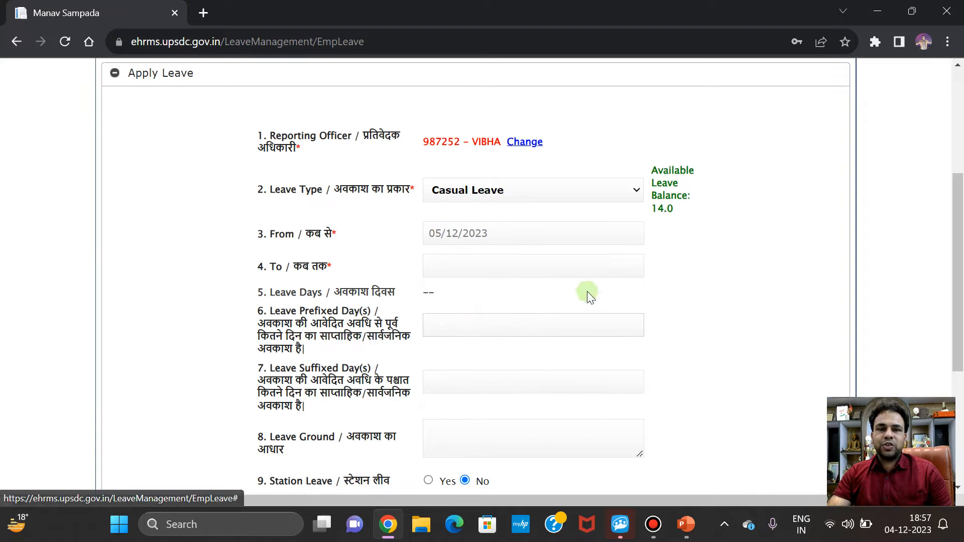
Set the leave's end date to 05/12/2023 and check the calculated leave days
left_click(484, 263)
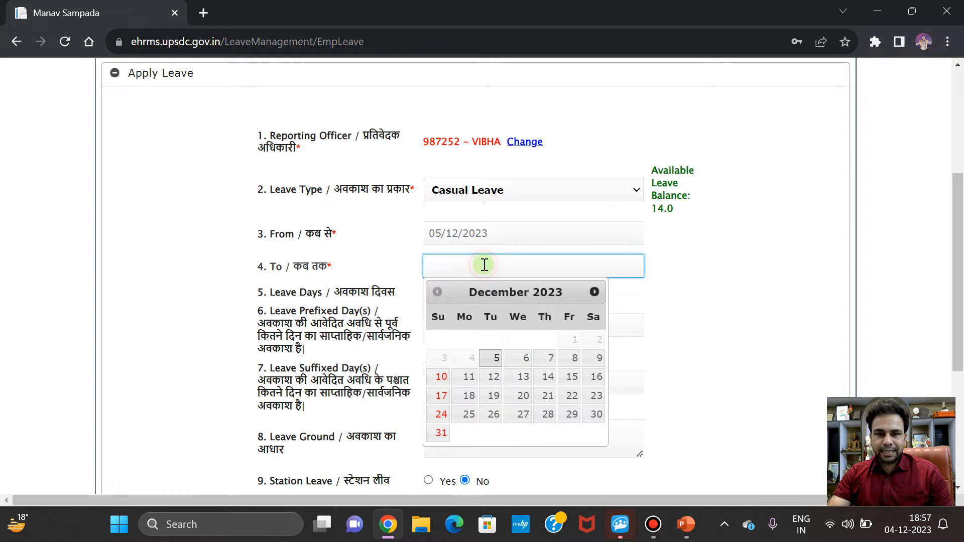
left_click(492, 360)
left_click_drag(442, 308, 419, 312)
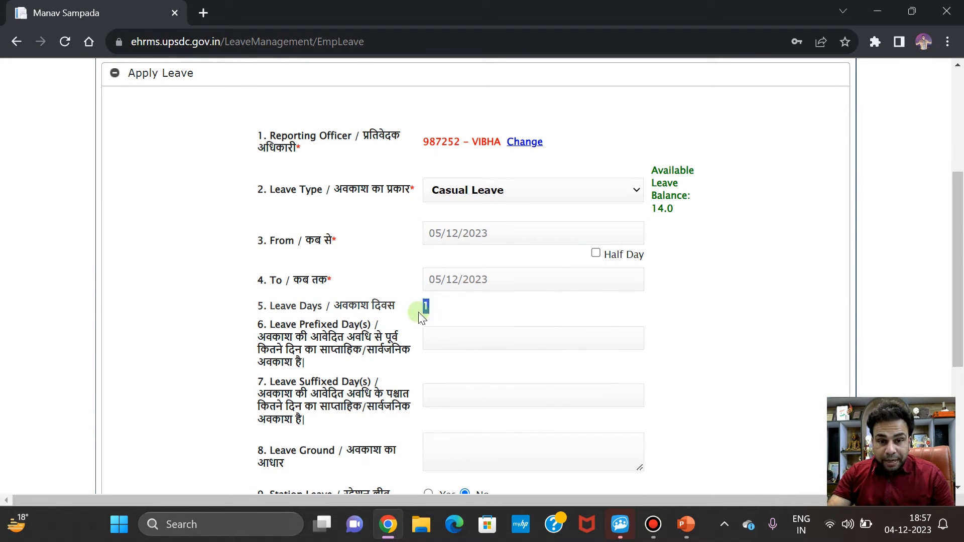
Try the end dates 06/12/2023, 14/12/2023 and 16/12/2023 to check the calculated leave days, and reset the end date to 05/12/2023
left_click(512, 277)
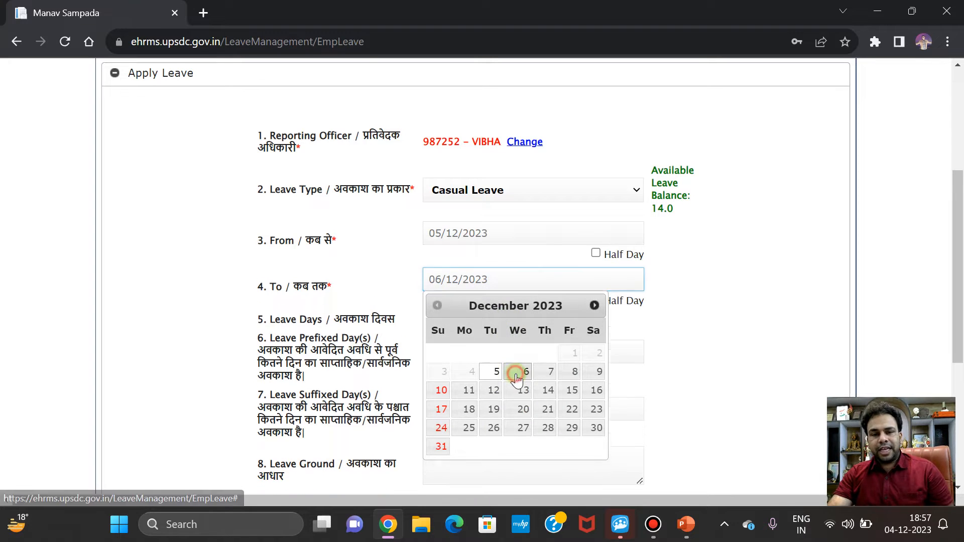
left_click(517, 370)
left_click(510, 280)
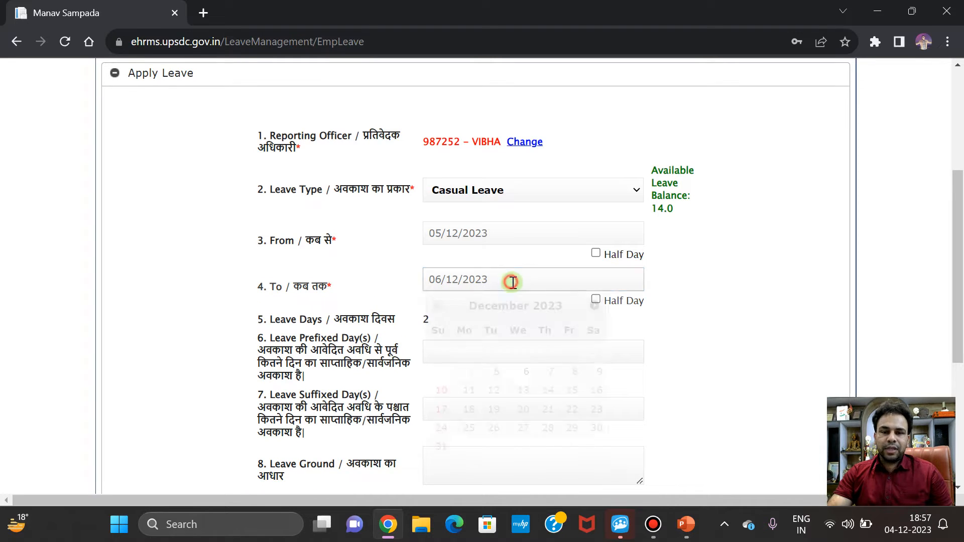
left_click(535, 391)
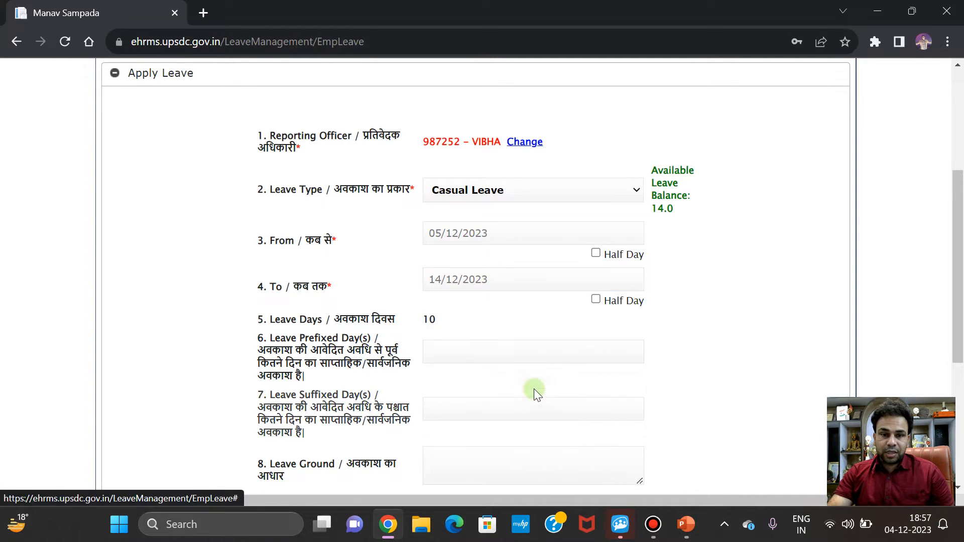
left_click(491, 281)
left_click(595, 390)
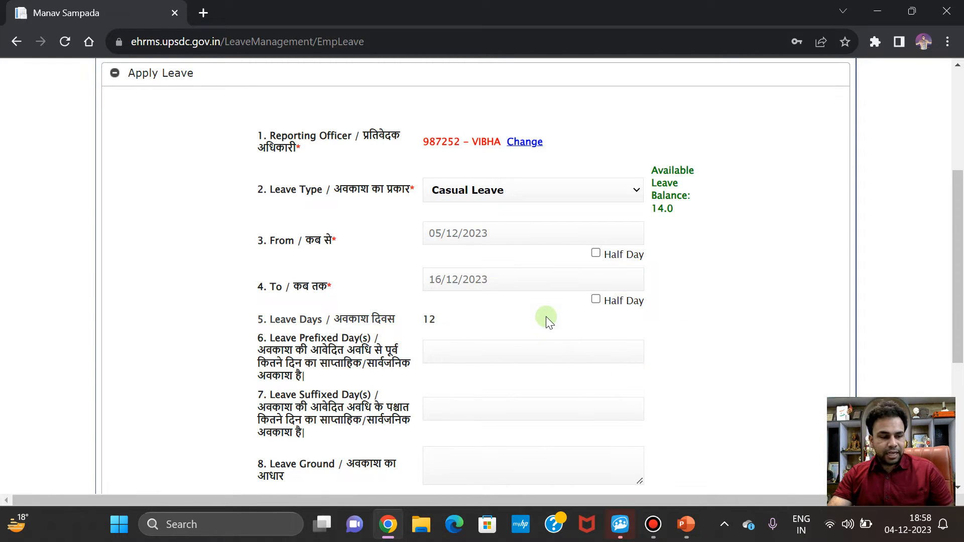
left_click_drag(479, 320, 432, 321)
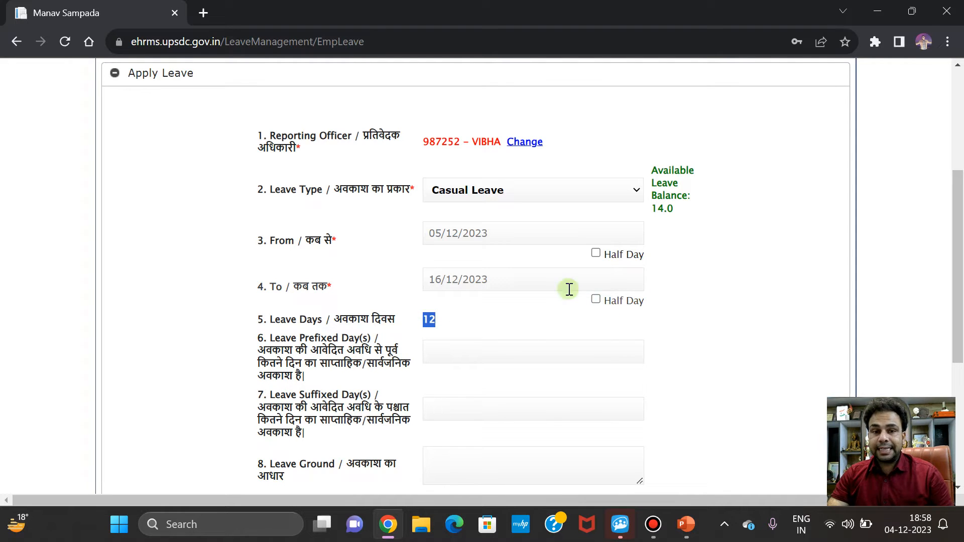
left_click(526, 272)
left_click(494, 372)
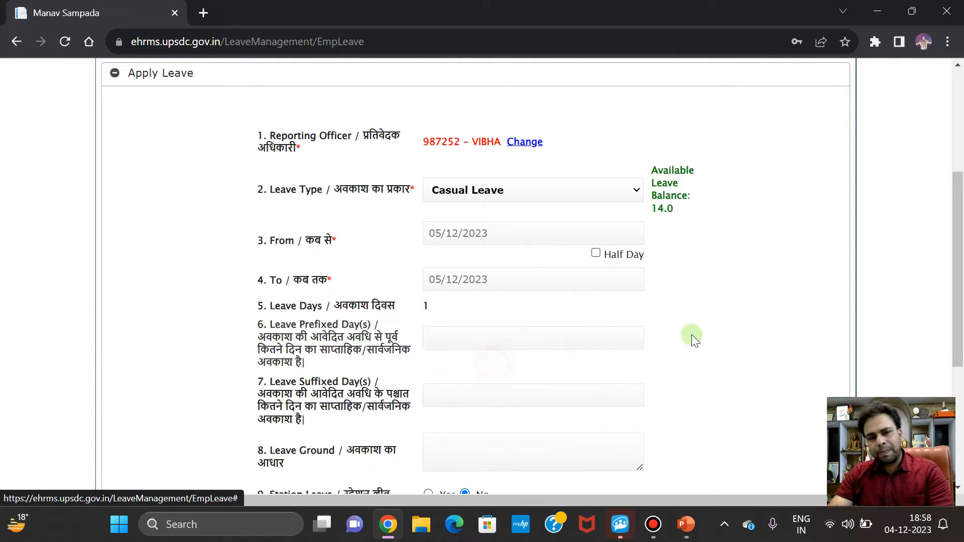
Leave the prefixed and suffixed days blank and enter "Domestic Reason" as the leave ground
scroll(671, 333, "down", 1)
left_click(509, 263)
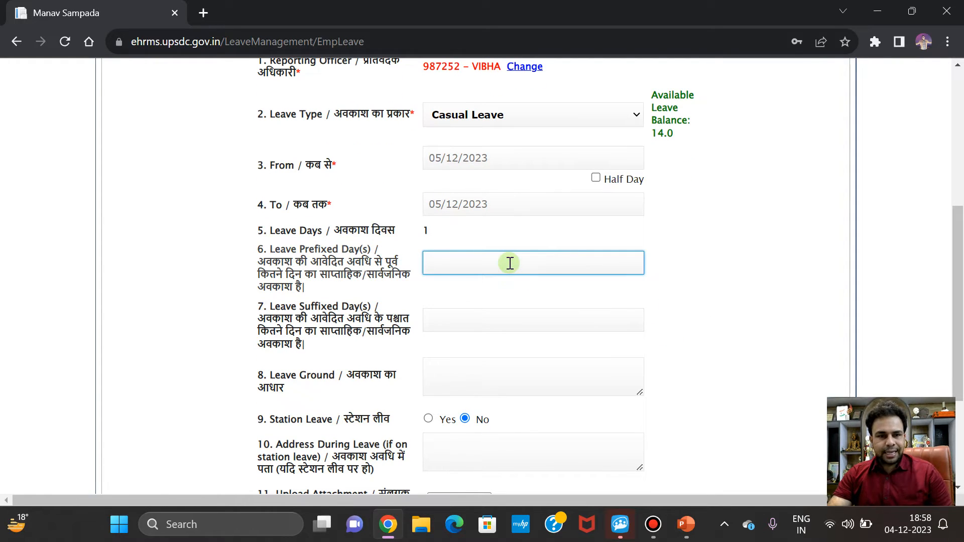
left_click(490, 315)
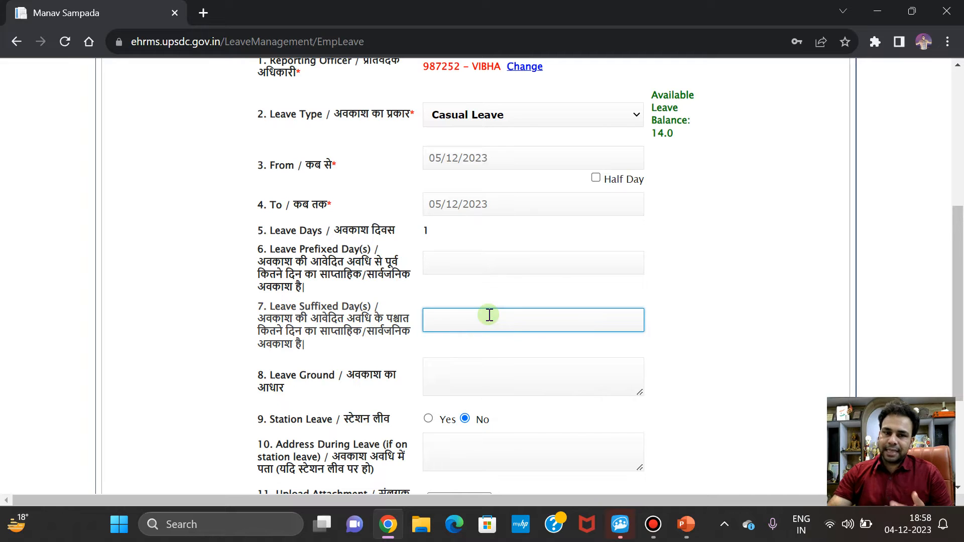
scroll(497, 309, "down", 1)
left_click(507, 300)
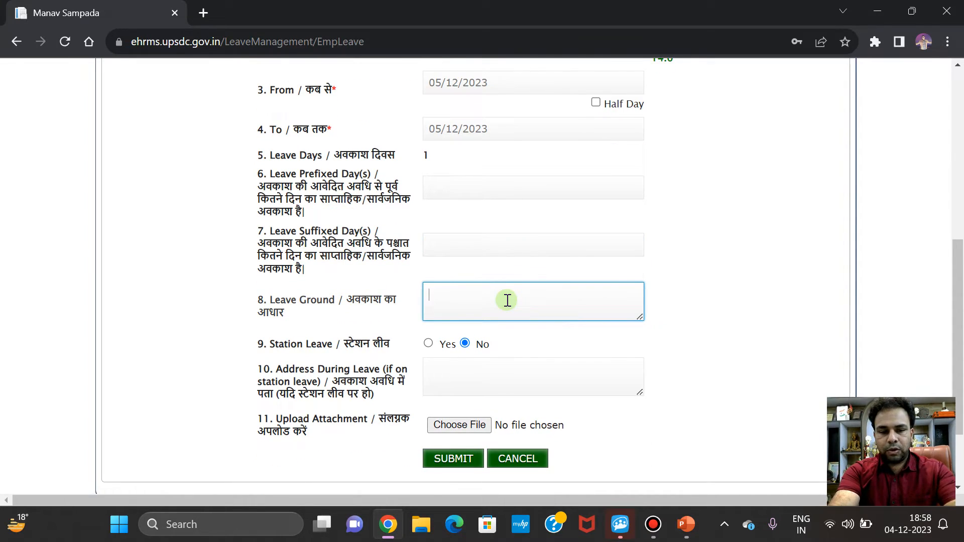
type("Domestic Reaso")
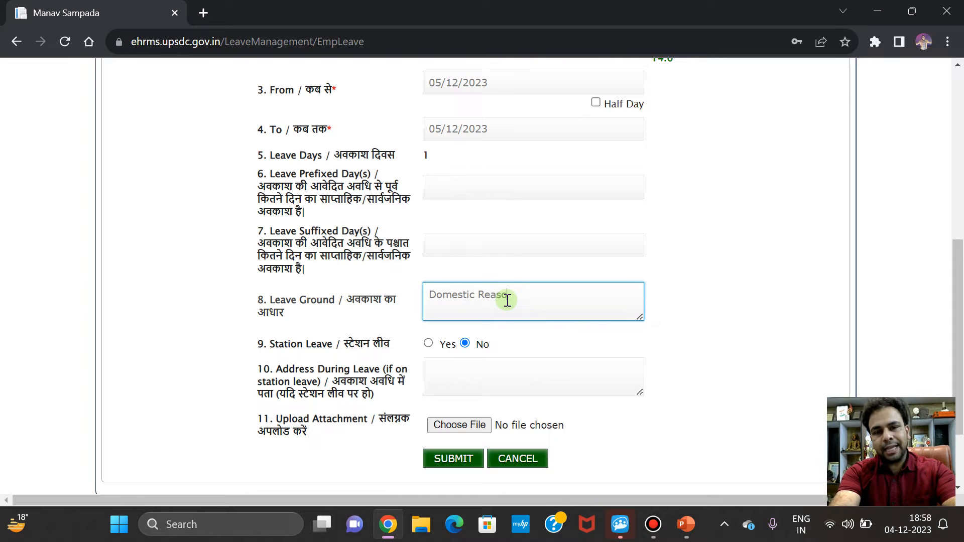
type("n")
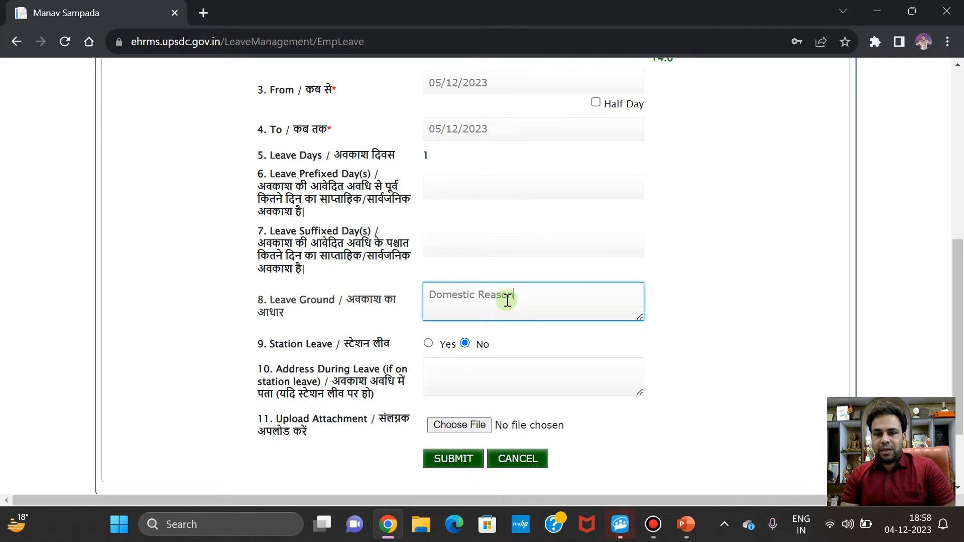
Set Station Leave to Yes and enter the address during leave, dismissing the Paltalk notification
left_click(464, 344)
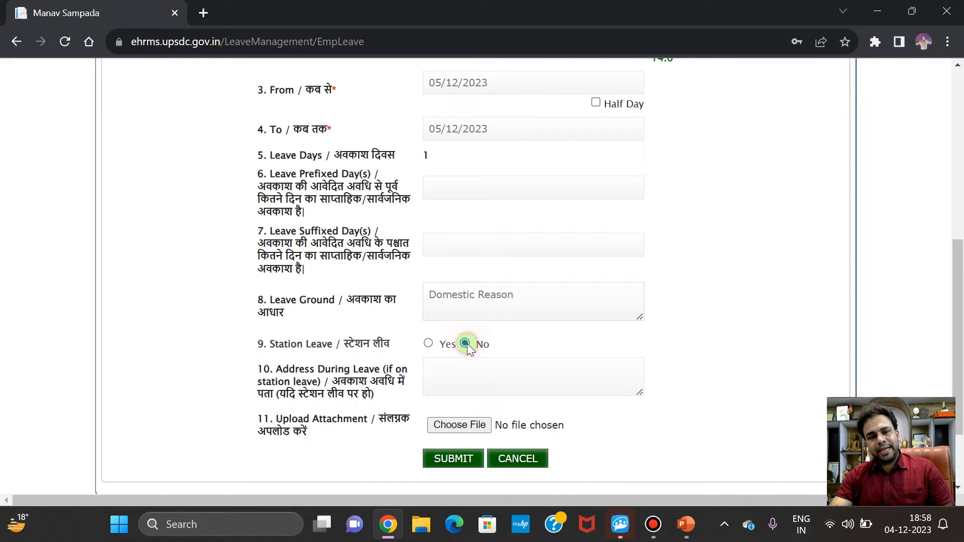
left_click(428, 343)
left_click(453, 372)
left_click(453, 373)
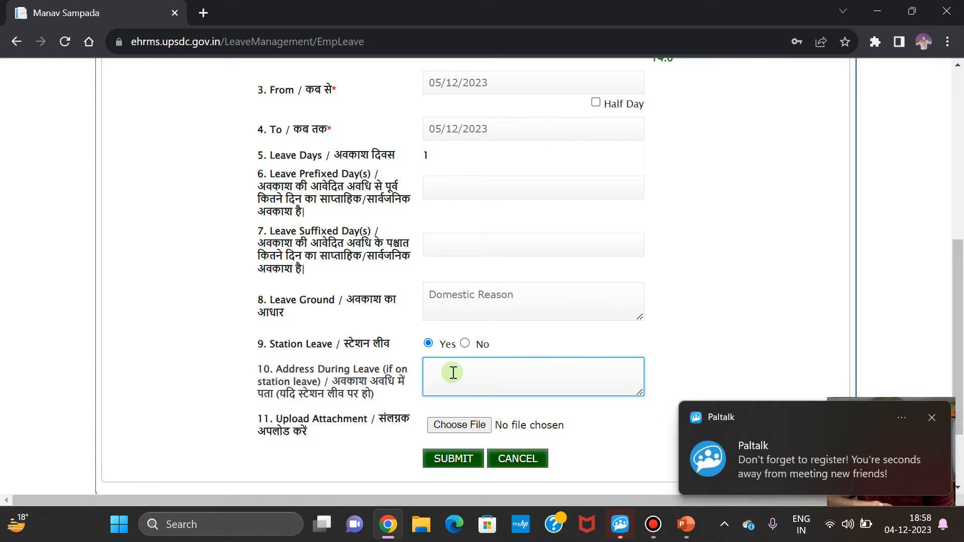
left_click(932, 418)
left_click(619, 378)
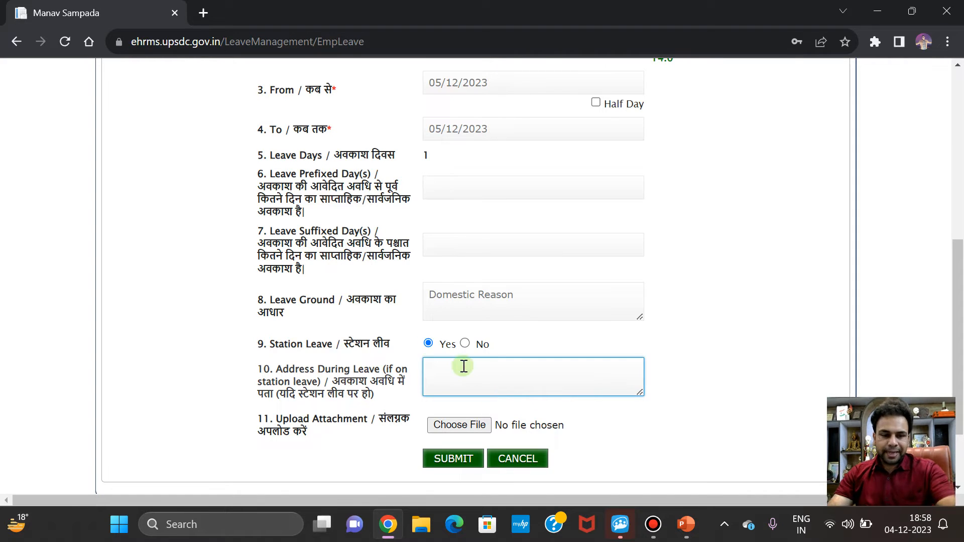
type("Agra")
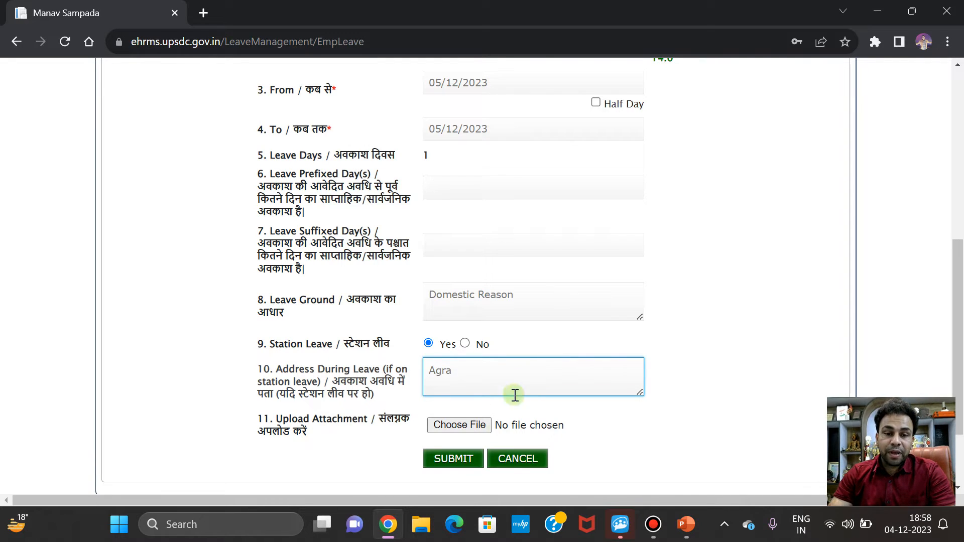
Submit the casual leave application and confirm the submission
left_click(454, 459)
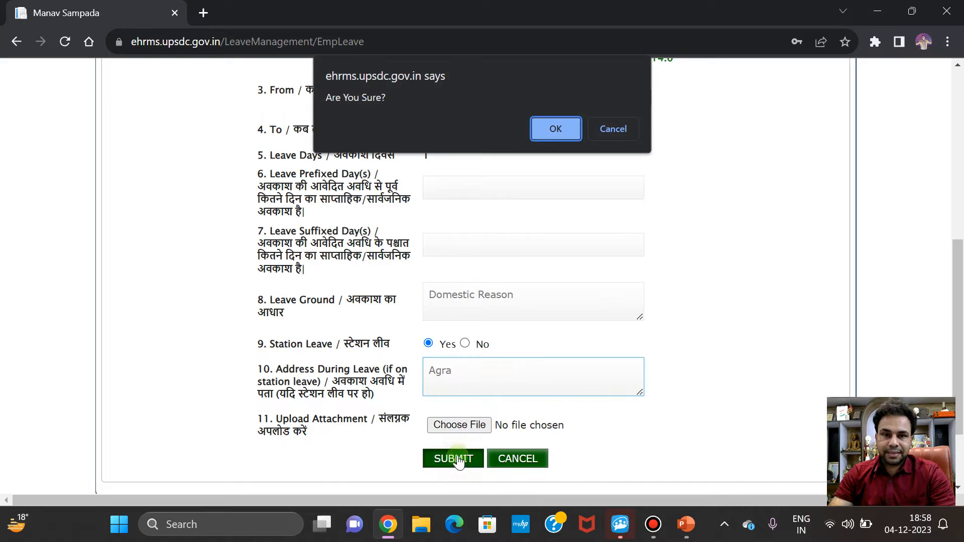
left_click(556, 129)
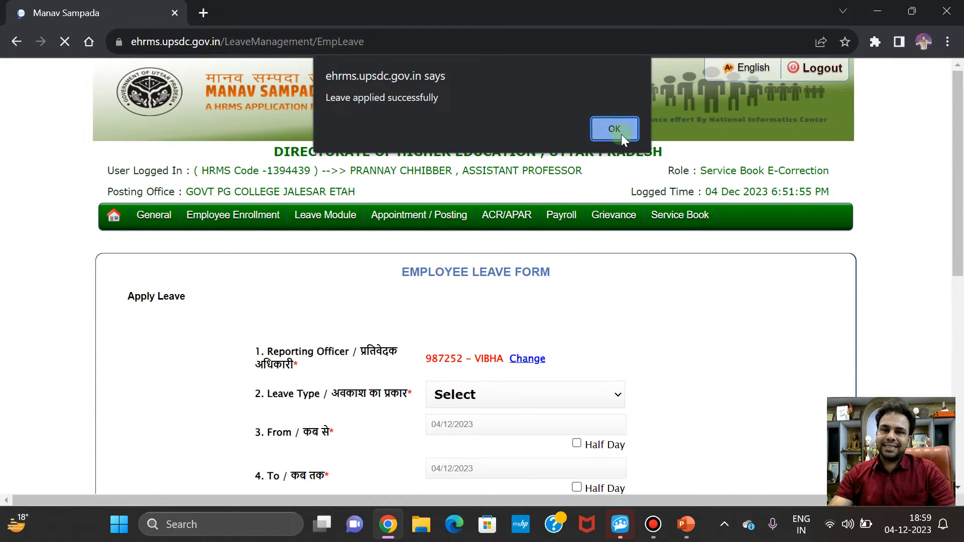
left_click(623, 131)
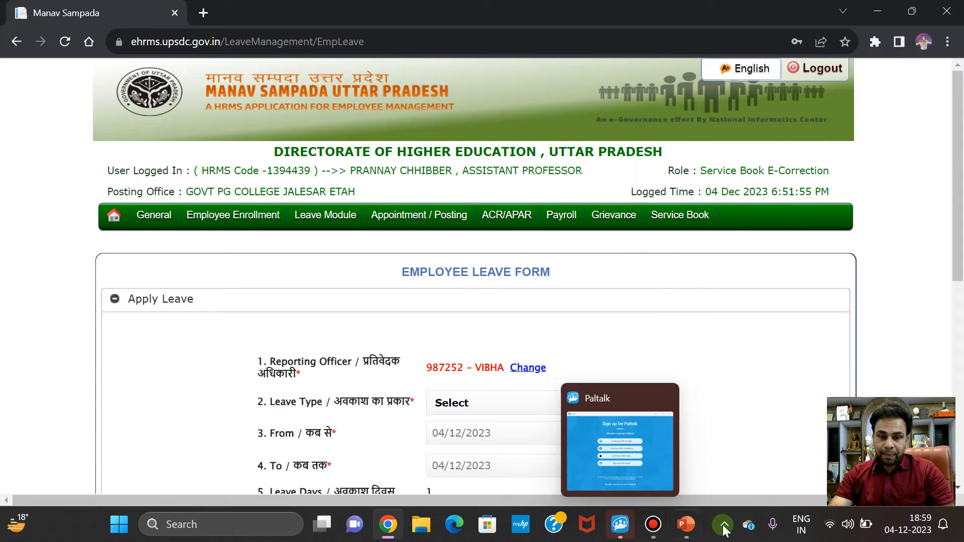
Switch to the PowerPoint slide listing the eHRMS topics and return to the leave portal in Chrome
mouse_move(683, 530)
left_click(731, 484)
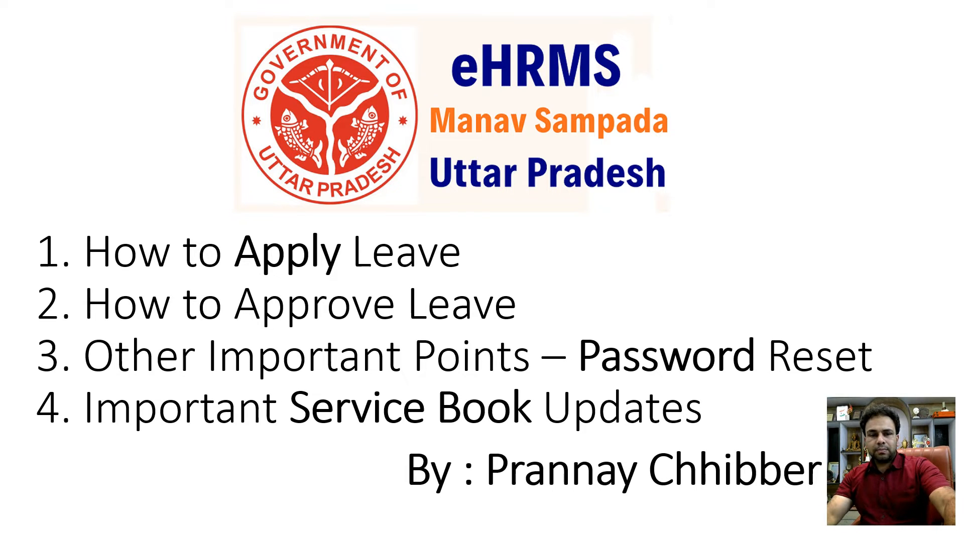
key("alt+Tab")
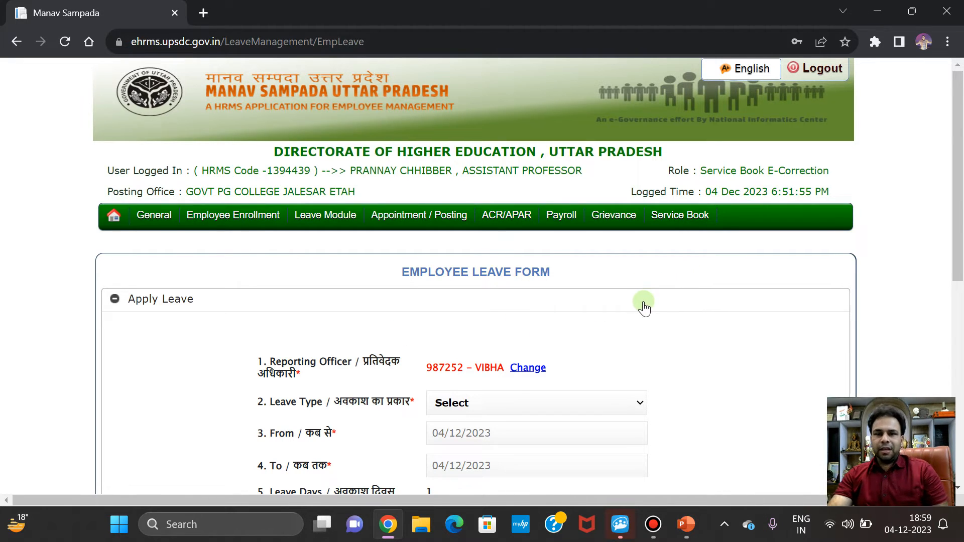
Log out and fill the login form with ALL OTHER DEPARTMENTS and the reporting officer's saved user ID and password
left_click(822, 70)
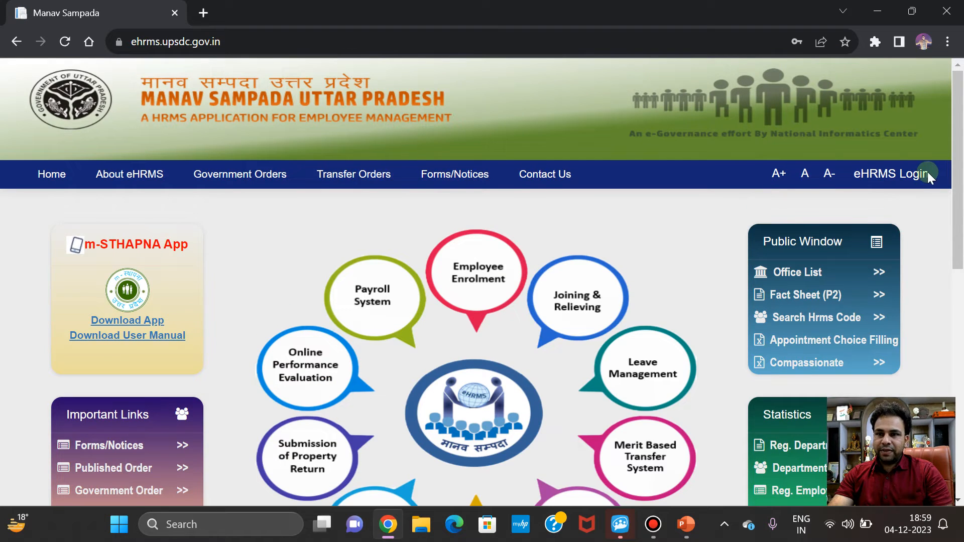
left_click(912, 173)
left_click(580, 160)
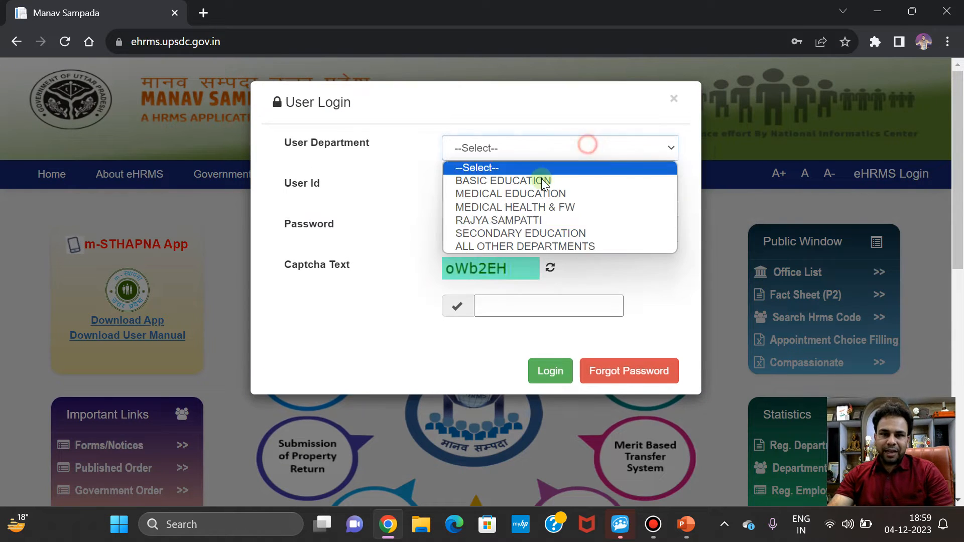
left_click(513, 246)
left_click(571, 195)
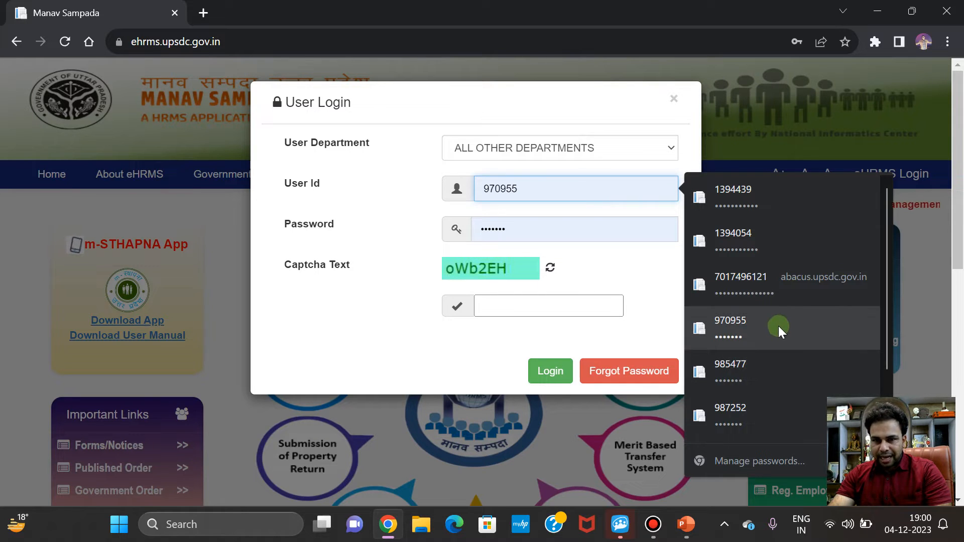
left_click(766, 411)
Enter the captcha text and log in to the reporting officer's account
left_click(517, 303)
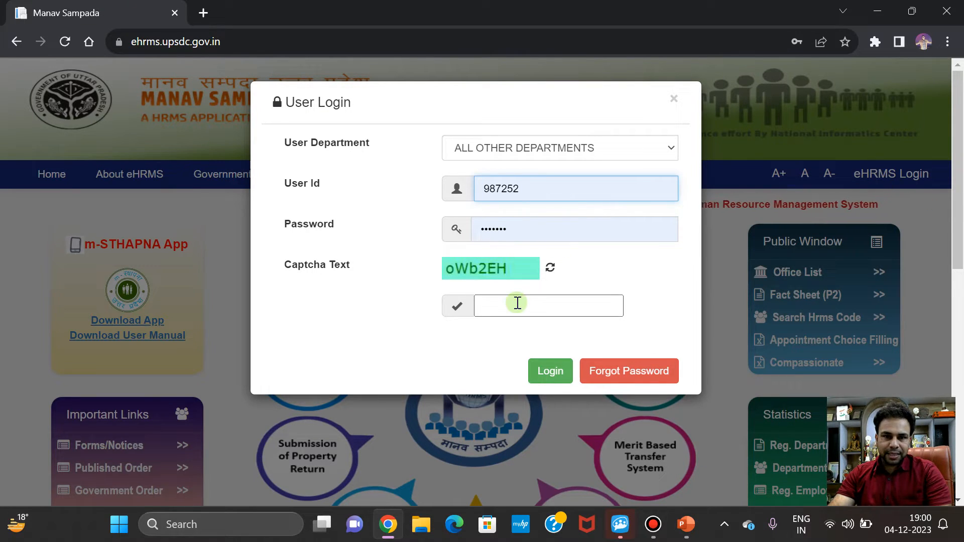
type("o")
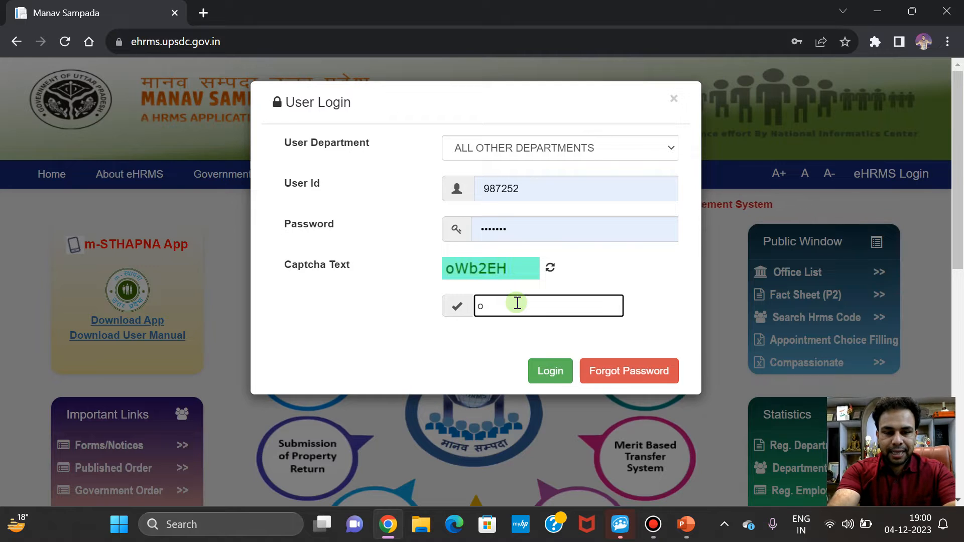
type("Wb")
type("2EH")
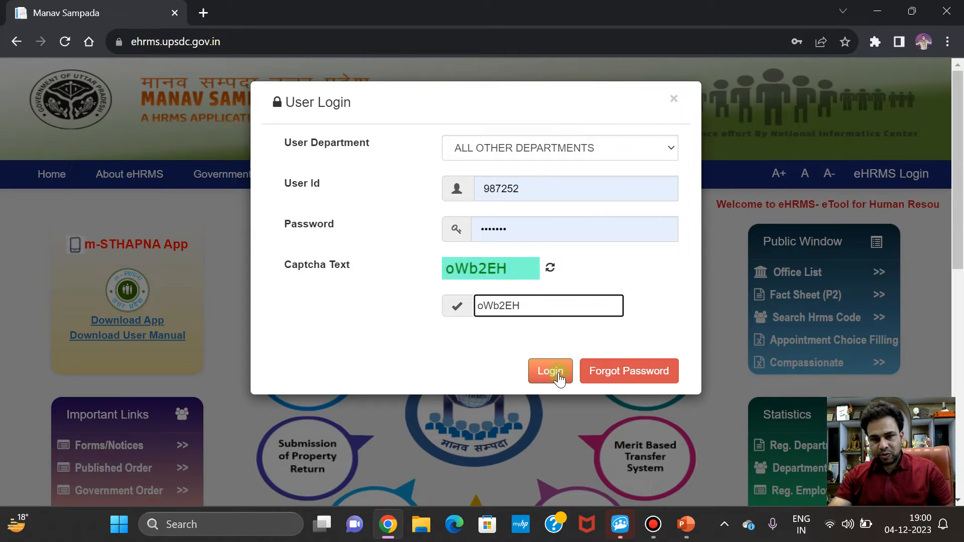
left_click(559, 375)
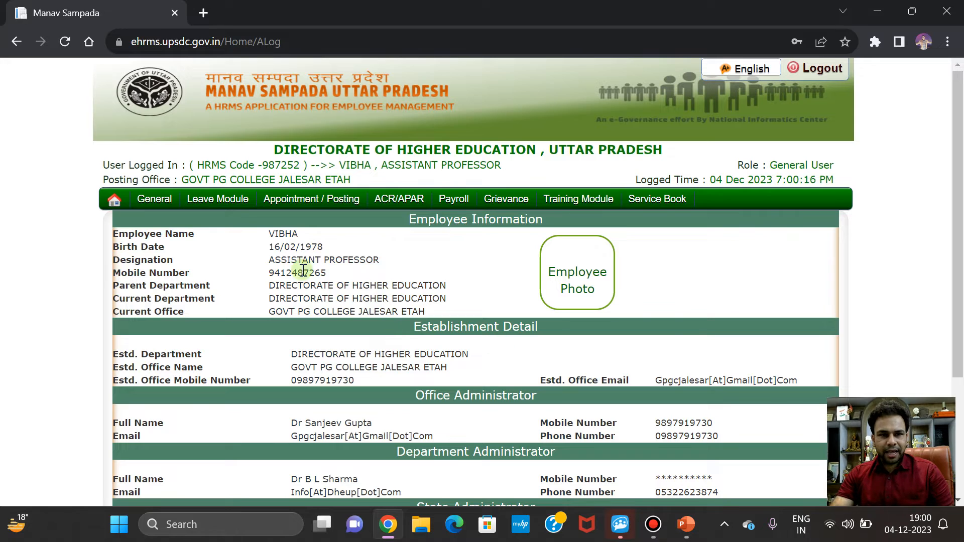
Open the list of pending leave requests submitted by other employees
mouse_move(156, 201)
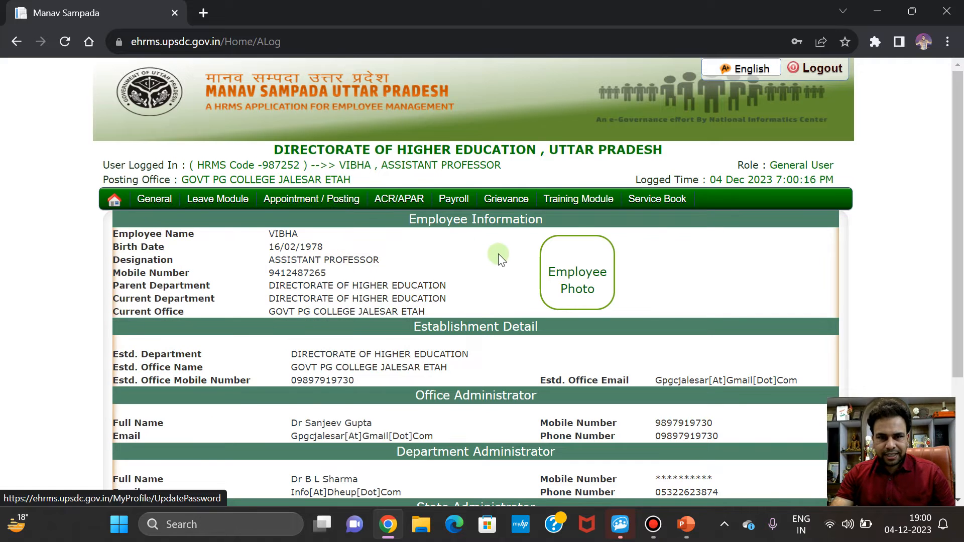
mouse_move(220, 210)
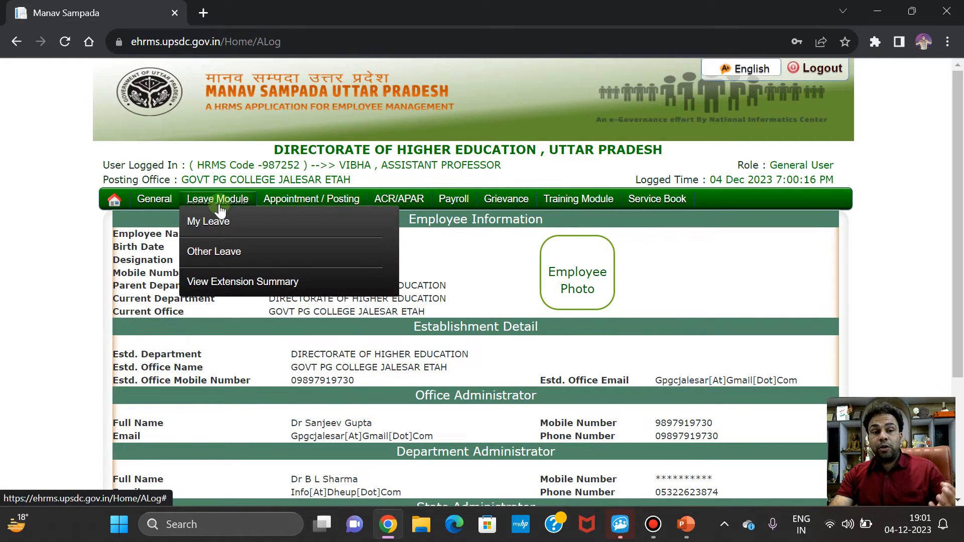
mouse_move(236, 250)
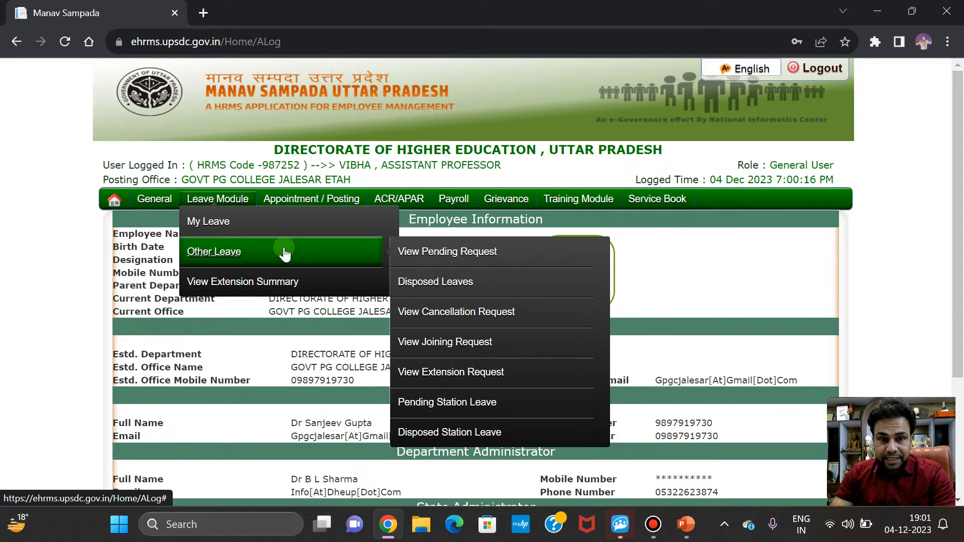
left_click(461, 252)
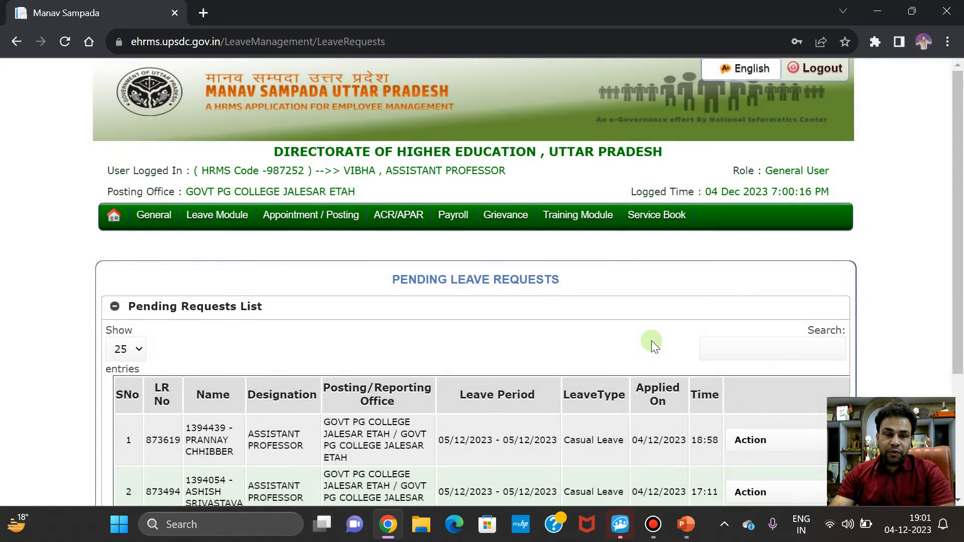
Review the pending leave requests and view the available actions for the first request without choosing one
scroll(652, 340, "down", 1)
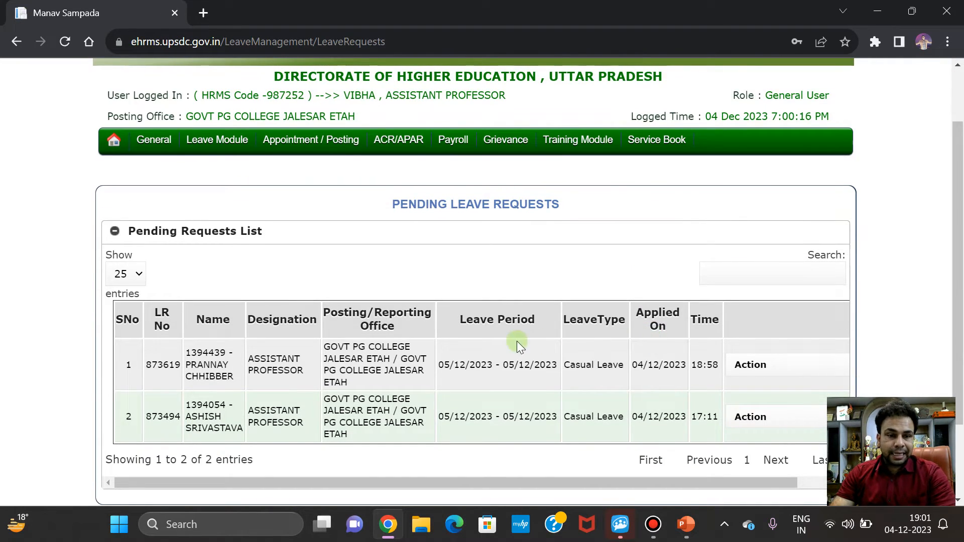
scroll(518, 366, "down", 1)
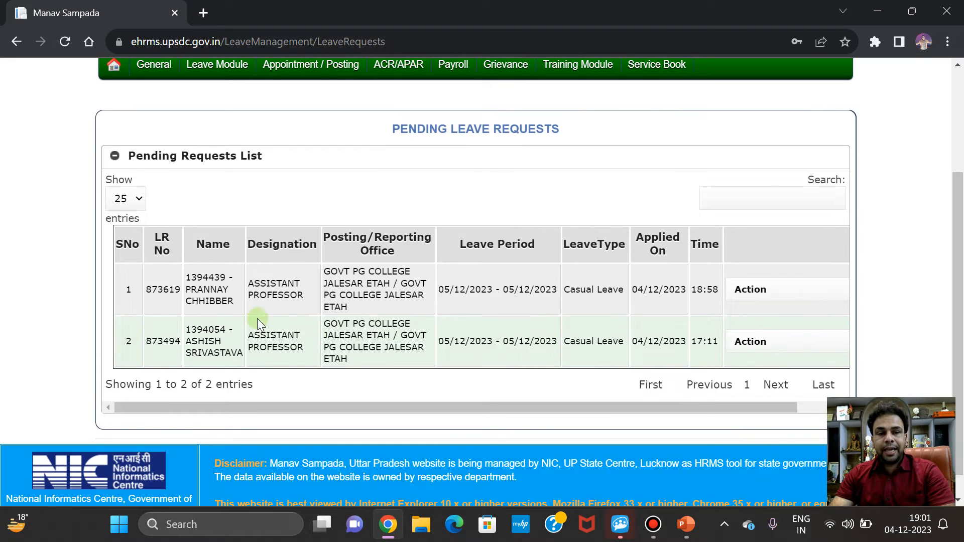
left_click_drag(203, 290, 197, 289)
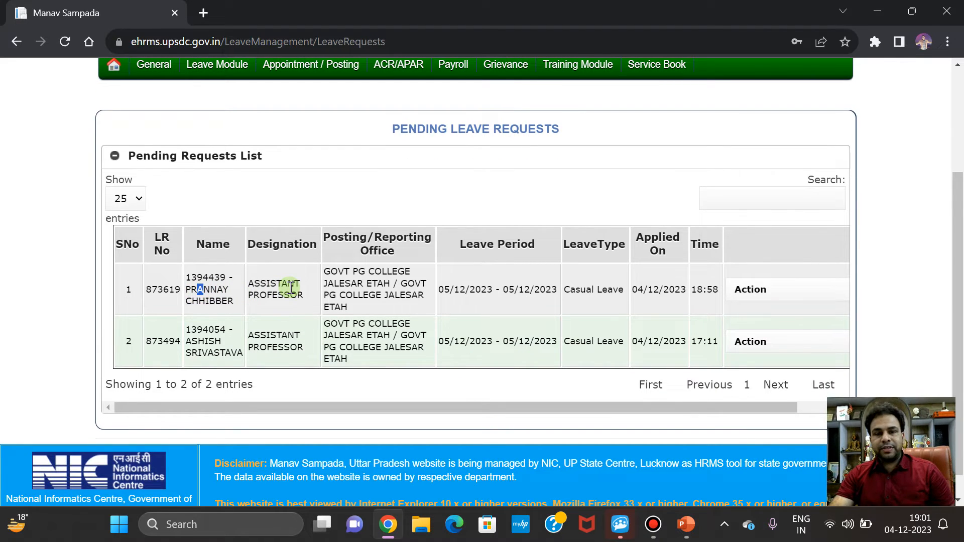
left_click(782, 287)
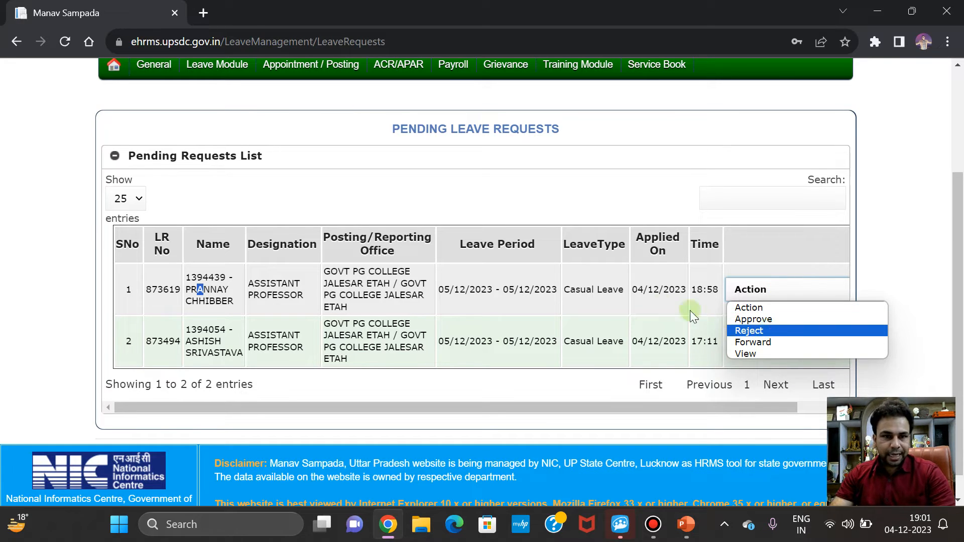
left_click(568, 203)
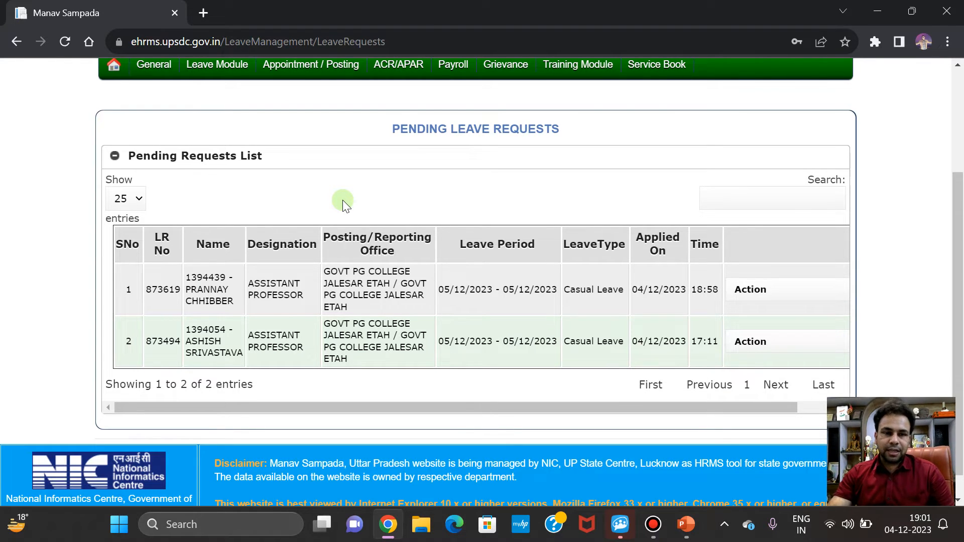
Approve the second pending casual leave request with the comment "Approved" and acknowledge the status change
scroll(356, 236, "down", 1)
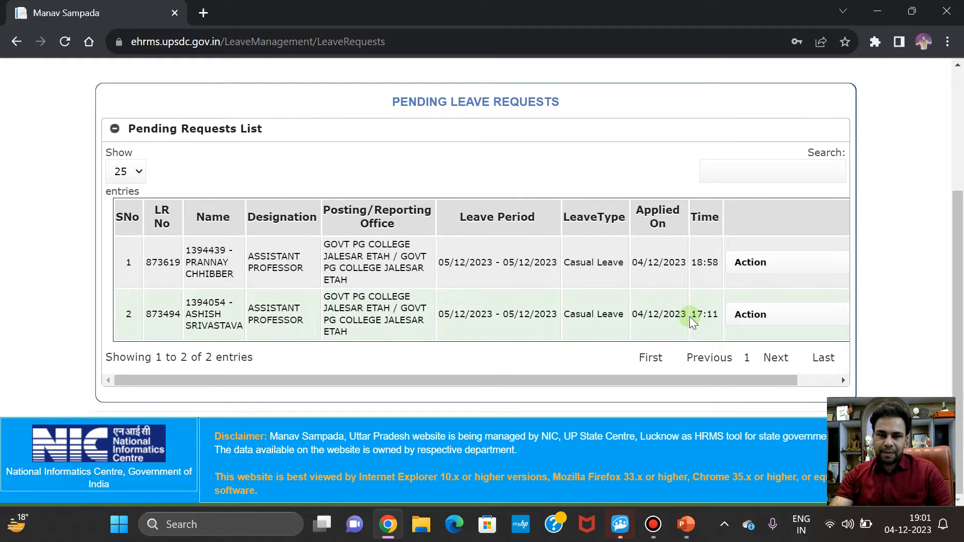
left_click(760, 314)
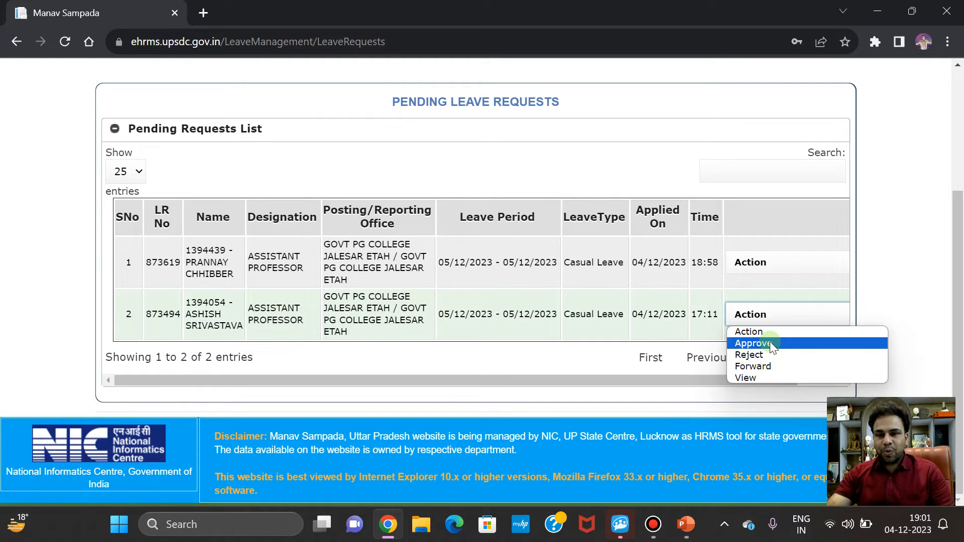
left_click(786, 344)
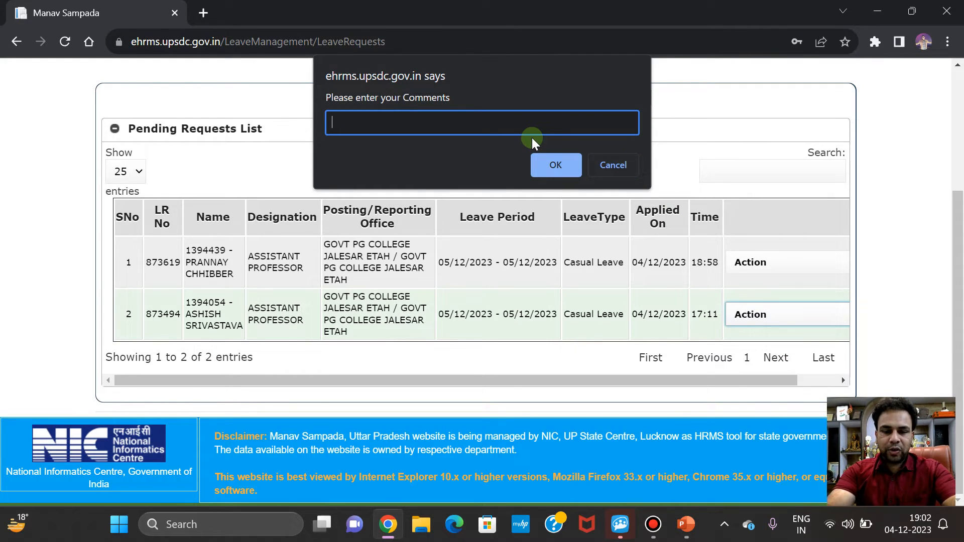
type("Approved")
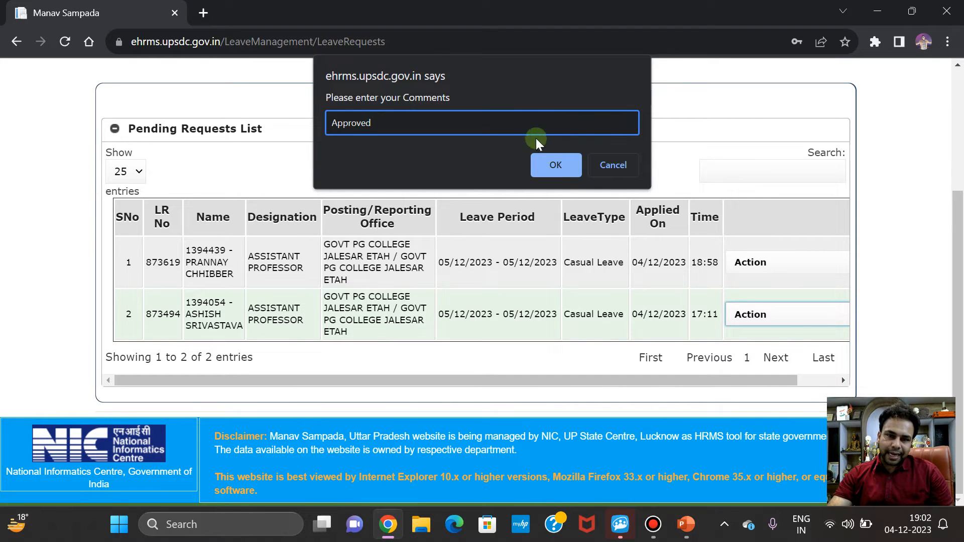
left_click(558, 170)
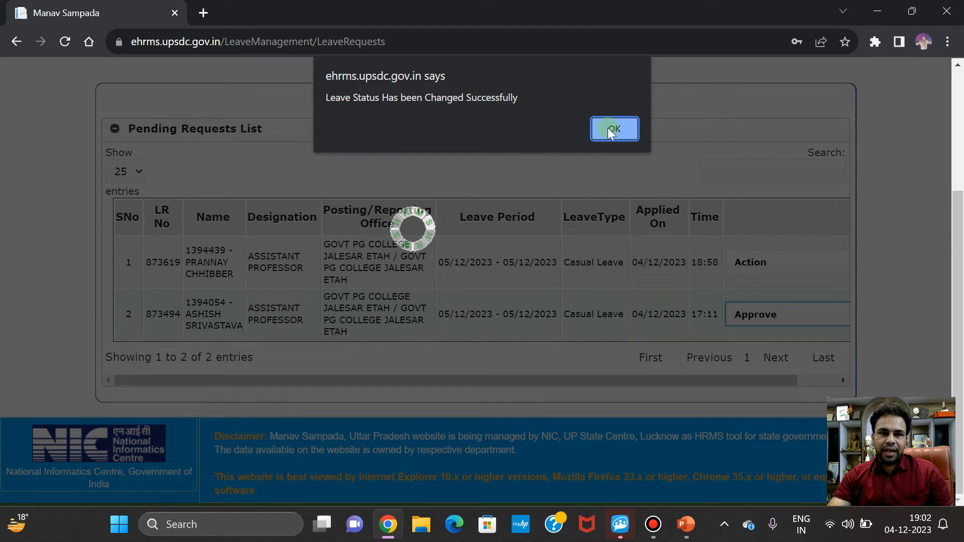
left_click(617, 129)
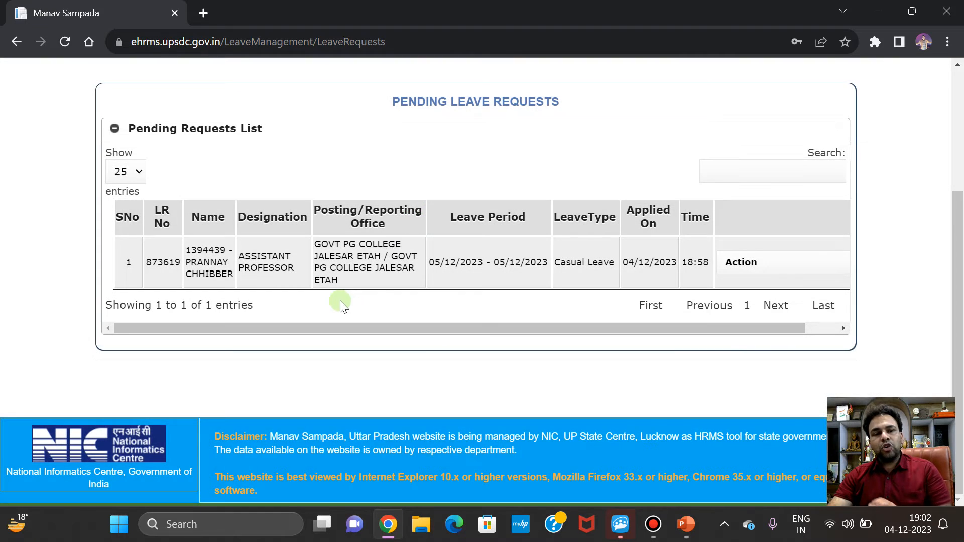
Open the disposed leave requests of other employees and expand the Disposed Requests list
scroll(503, 276, "up", 2)
mouse_move(236, 140)
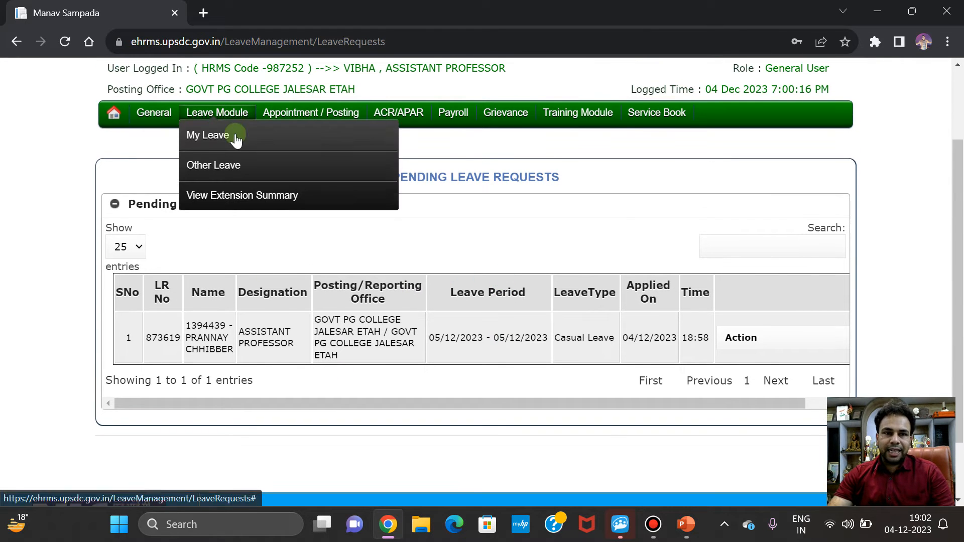
mouse_move(252, 173)
left_click(456, 206)
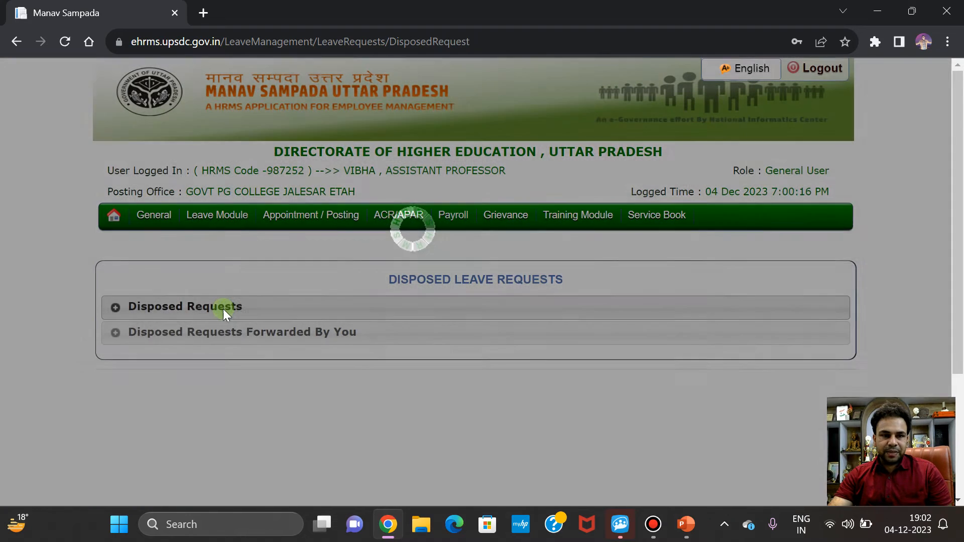
left_click(223, 307)
scroll(261, 311, "down", 3)
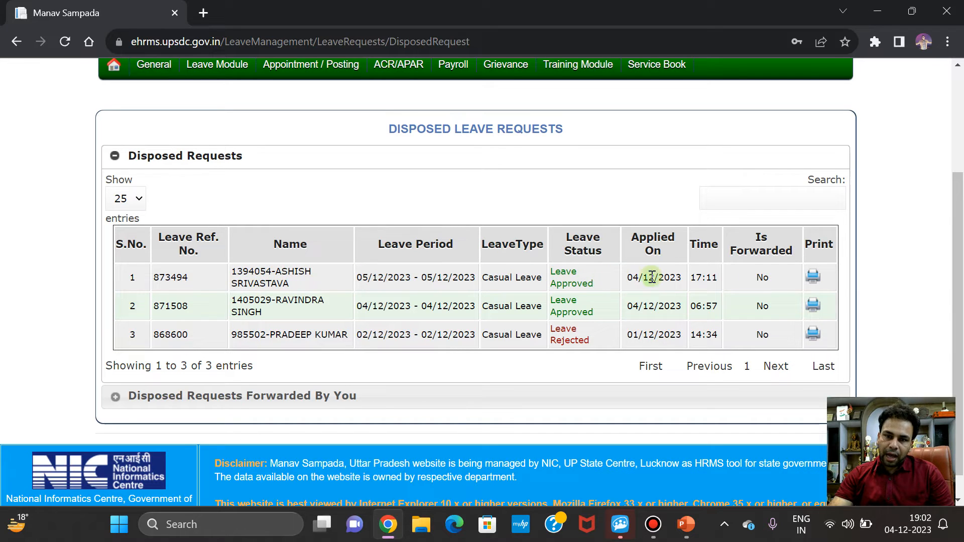
Open the leave order for the first disposed request, read it through to the end and close the report
left_click(814, 277)
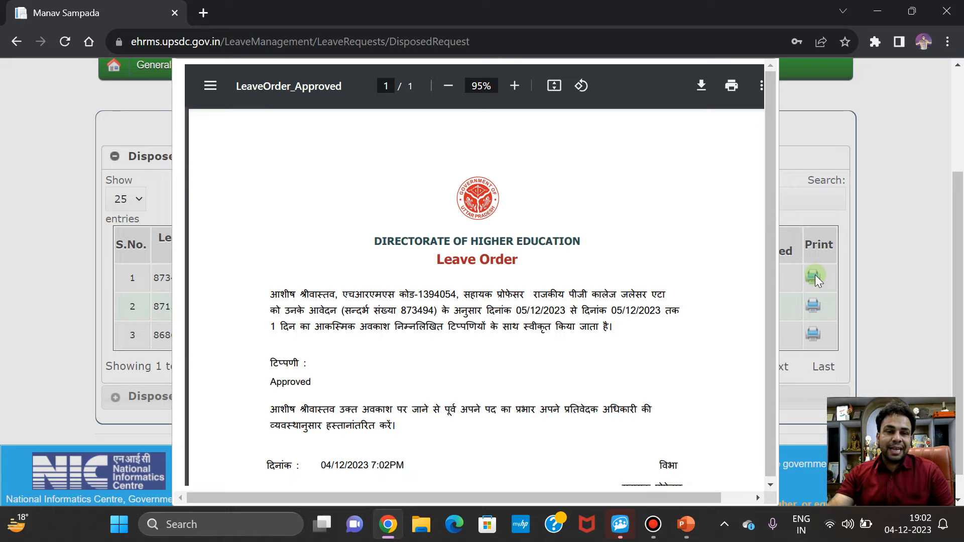
scroll(669, 282, "down", 2)
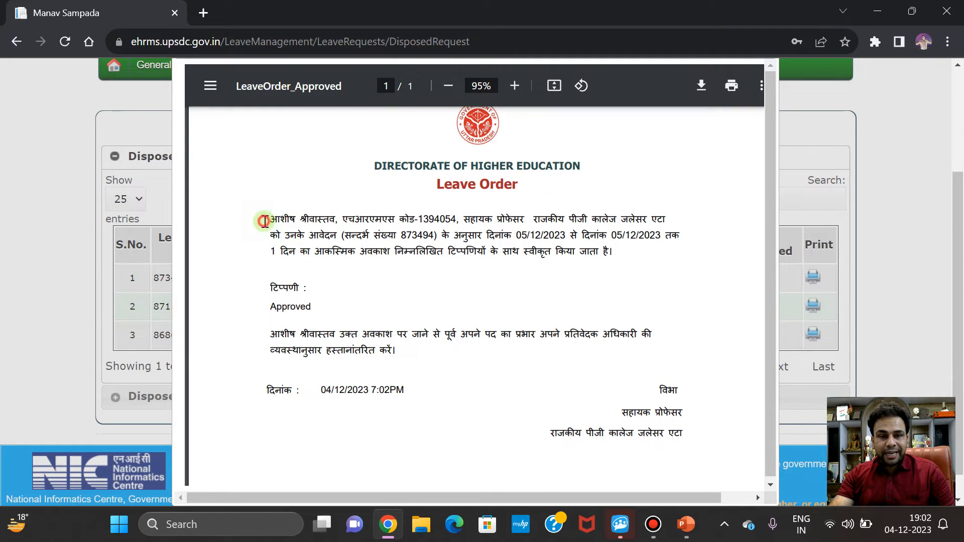
mouse_move(263, 220)
left_mouse_down()
mouse_move(618, 366)
mouse_move(695, 448)
left_mouse_up()
left_click(716, 446)
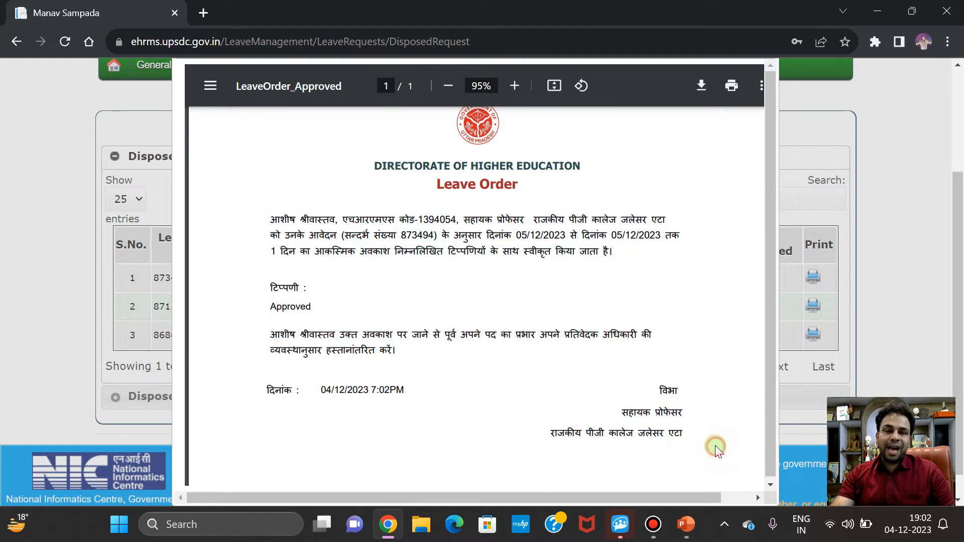
scroll(608, 333, "down", 6)
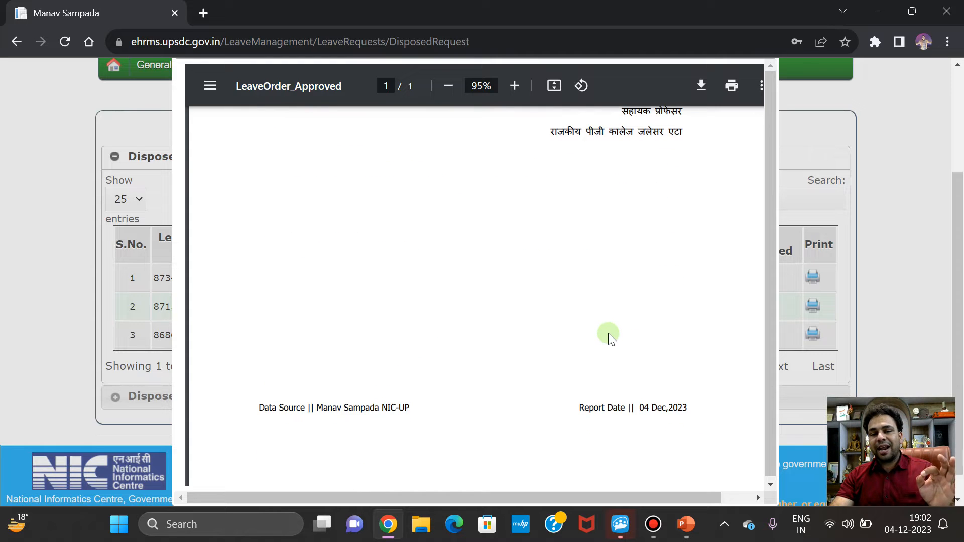
scroll(610, 333, "up", 7)
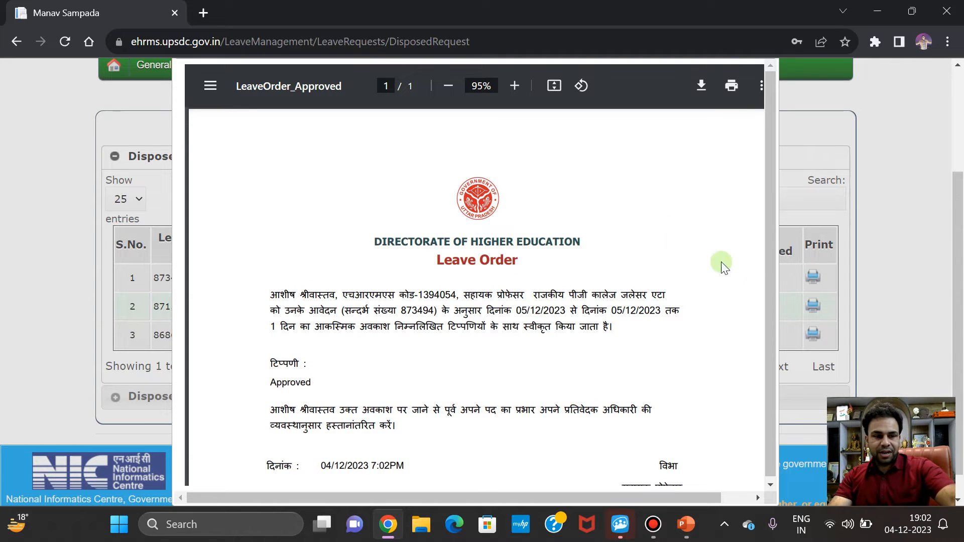
scroll(695, 365, "down", 1)
scroll(697, 286, "up", 4)
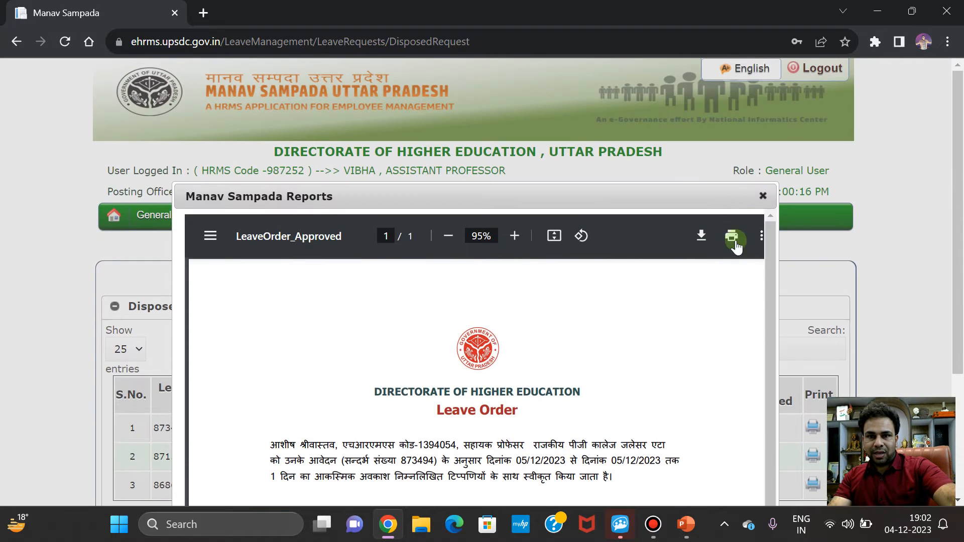
left_click(759, 199)
Review the disposed requests and expand the Disposed Requests Forwarded By You section
scroll(350, 386, "down", 3)
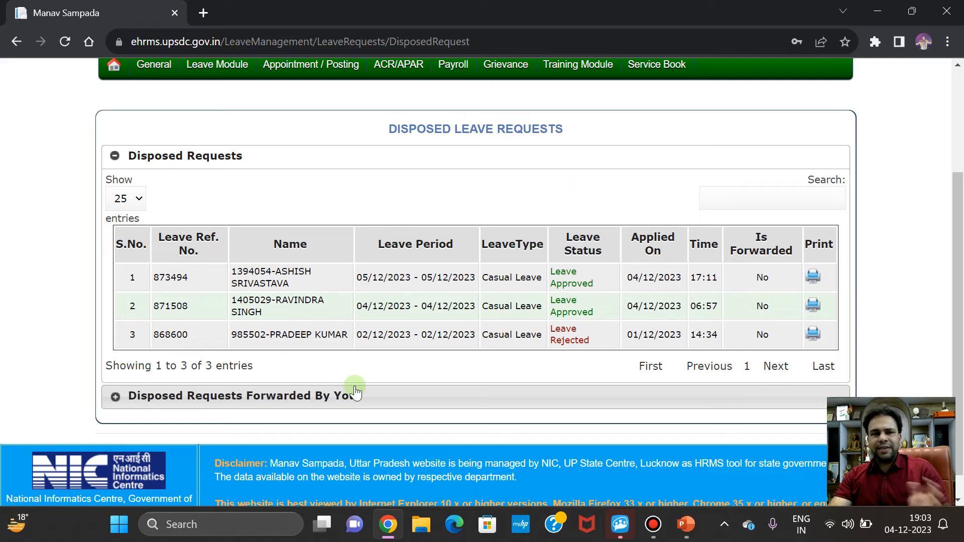
scroll(420, 360, "down", 1)
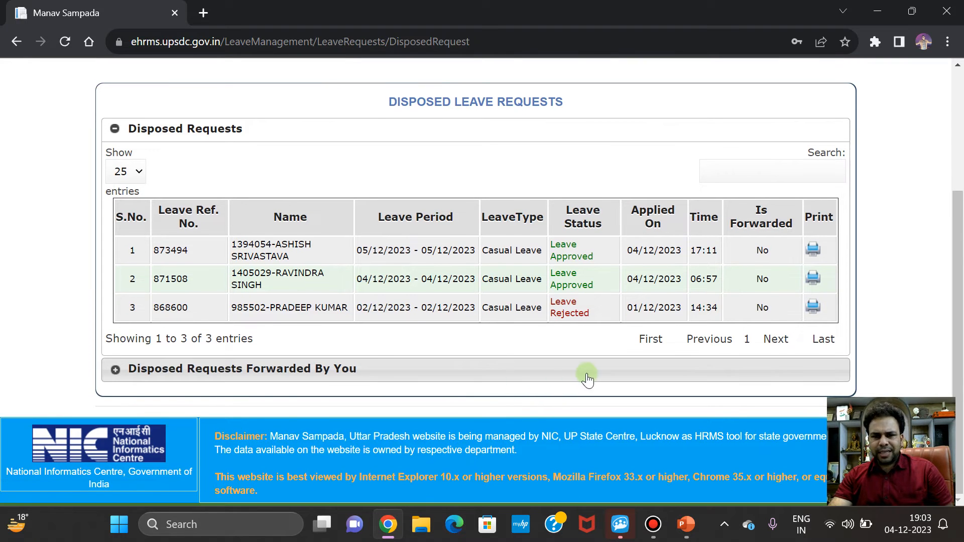
left_click(433, 373)
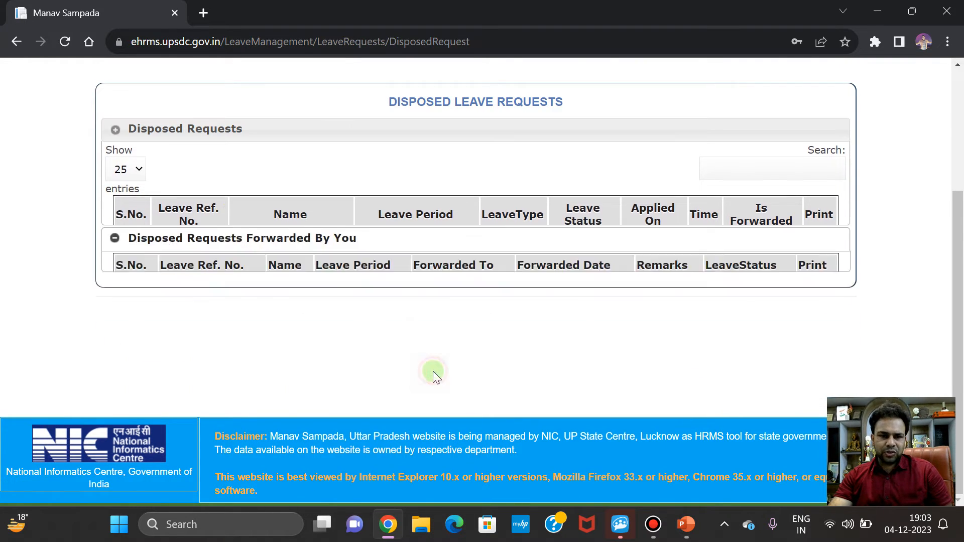
Log out of the reporting officer's account and bring up the eHRMS user login form
scroll(459, 277, "up", 4)
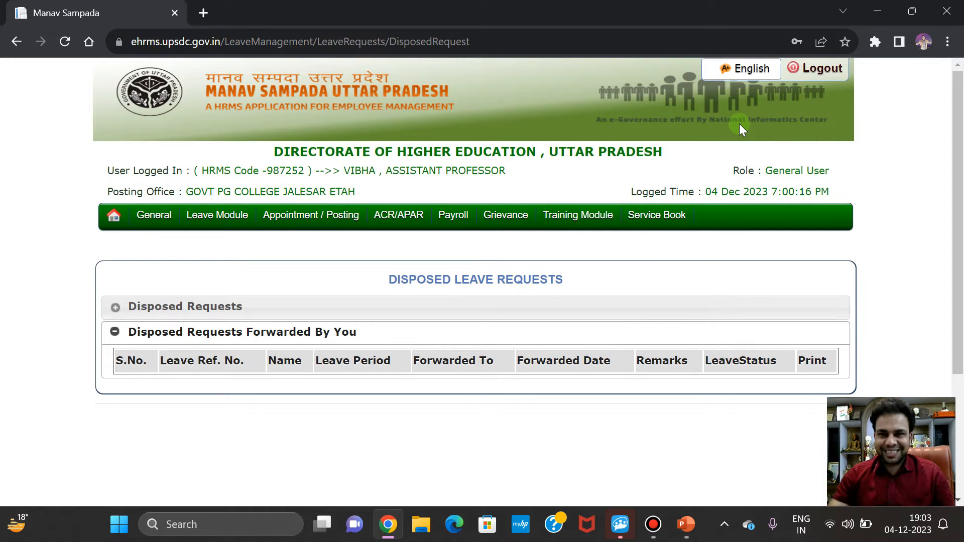
left_click(829, 73)
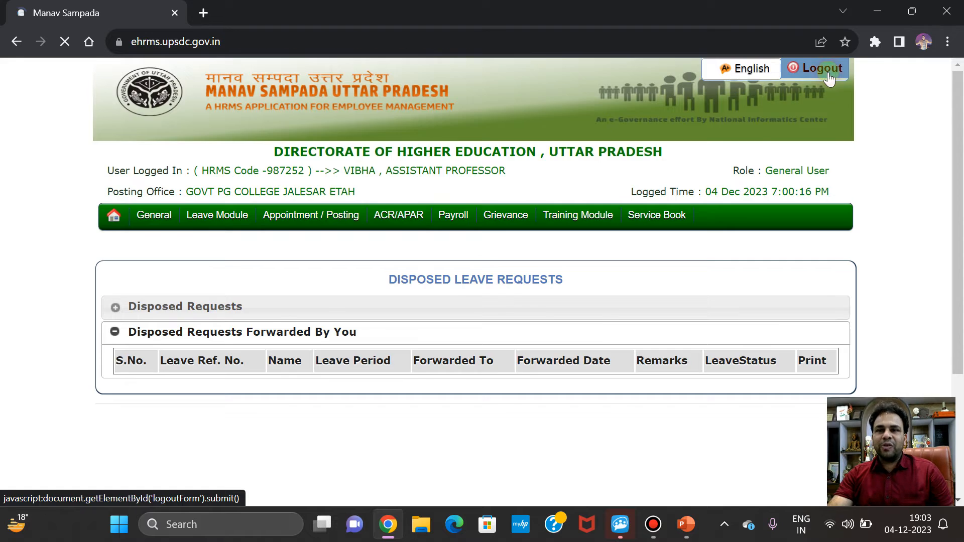
left_click(917, 175)
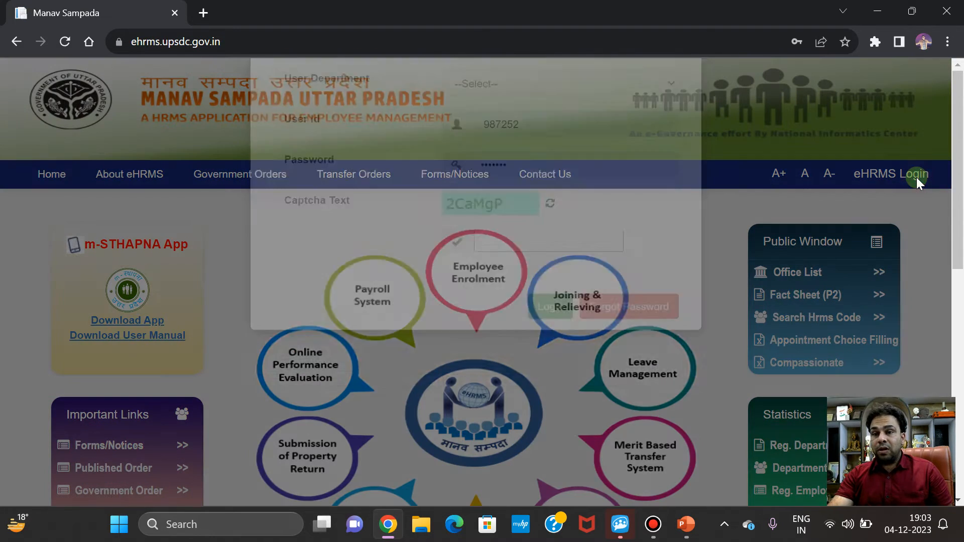
Switch to the PowerPoint slide show listing the eHRMS topics
mouse_move(686, 524)
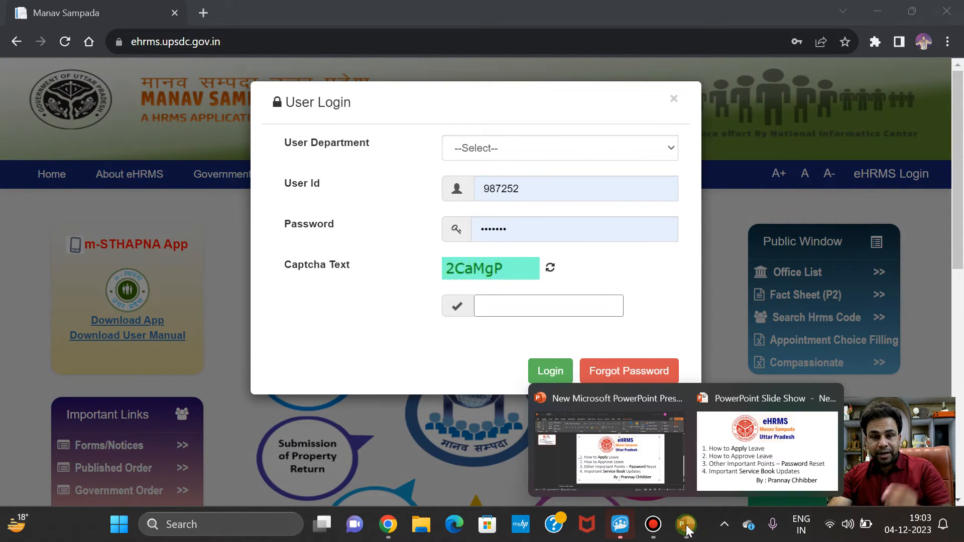
left_click(836, 467)
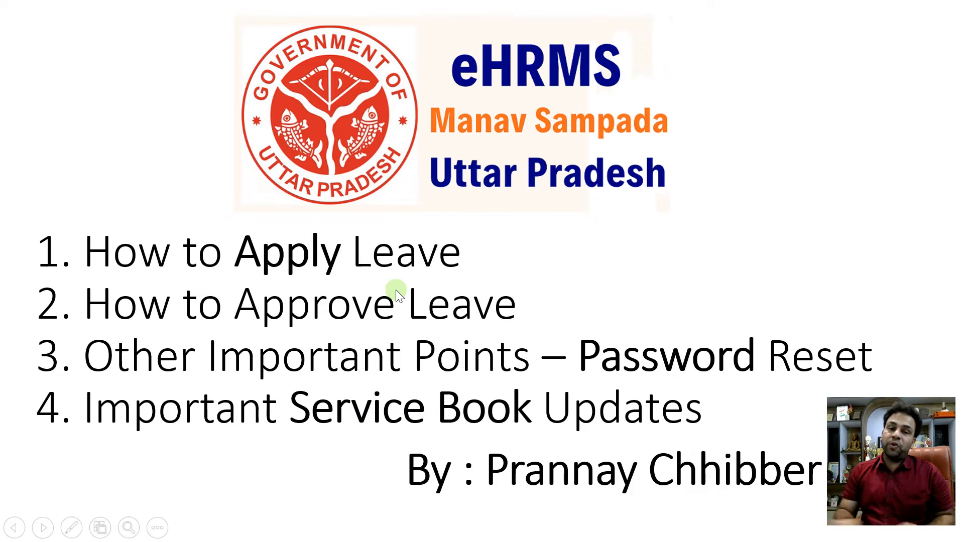